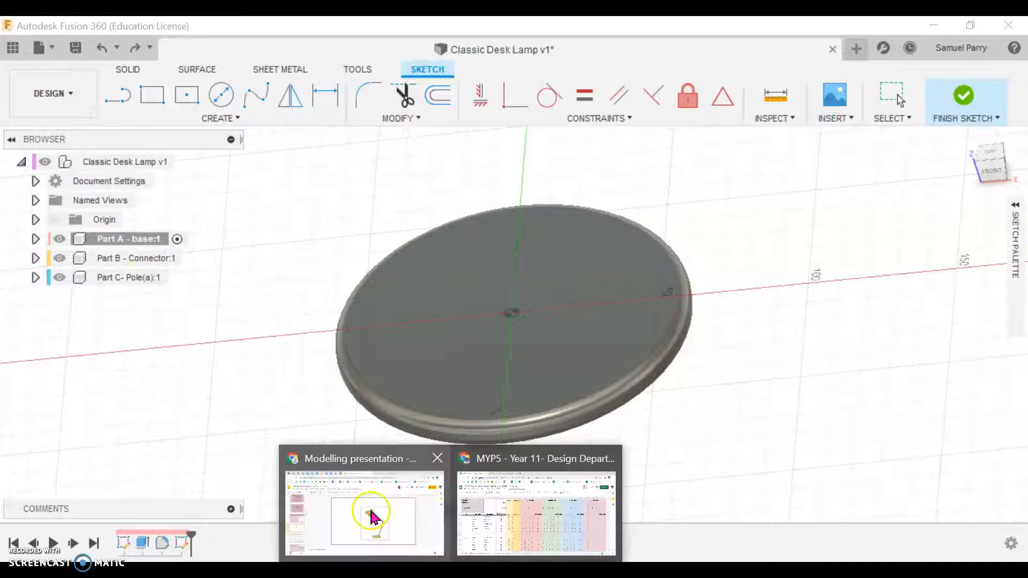
Step: Check the lamp picture in the Modelling presentation and, back in Fusion 360, undo the last sketch on the base
left_click(369, 513)
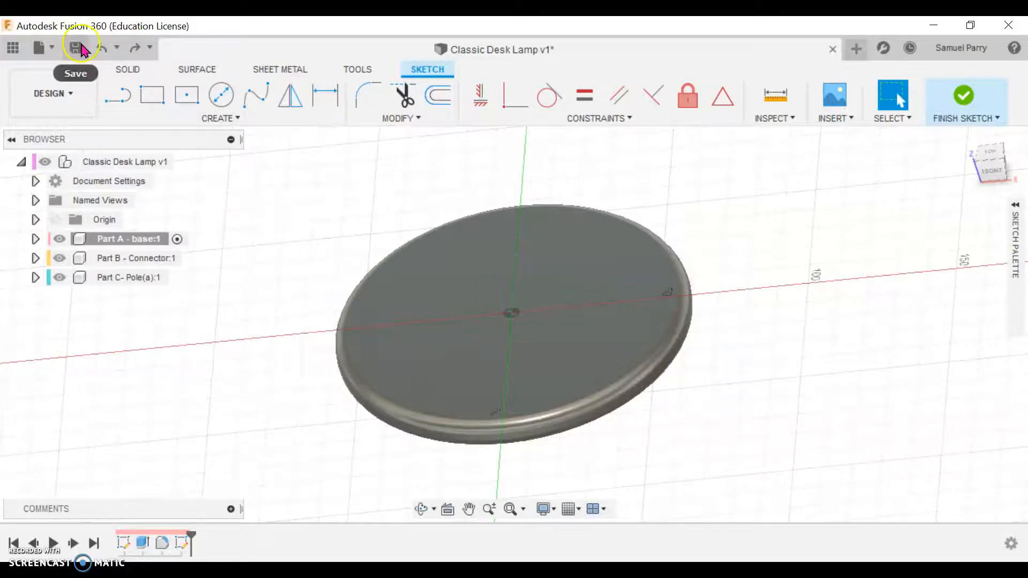
left_click(101, 48)
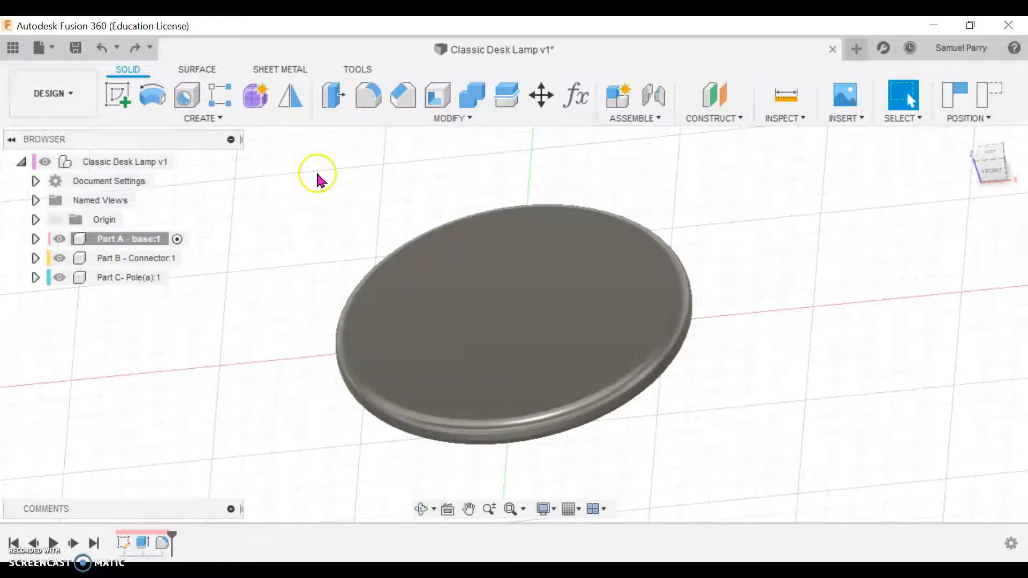
Step: Create a new sketch on the top face of Part A - base, capturing the current component positions
left_click(127, 96)
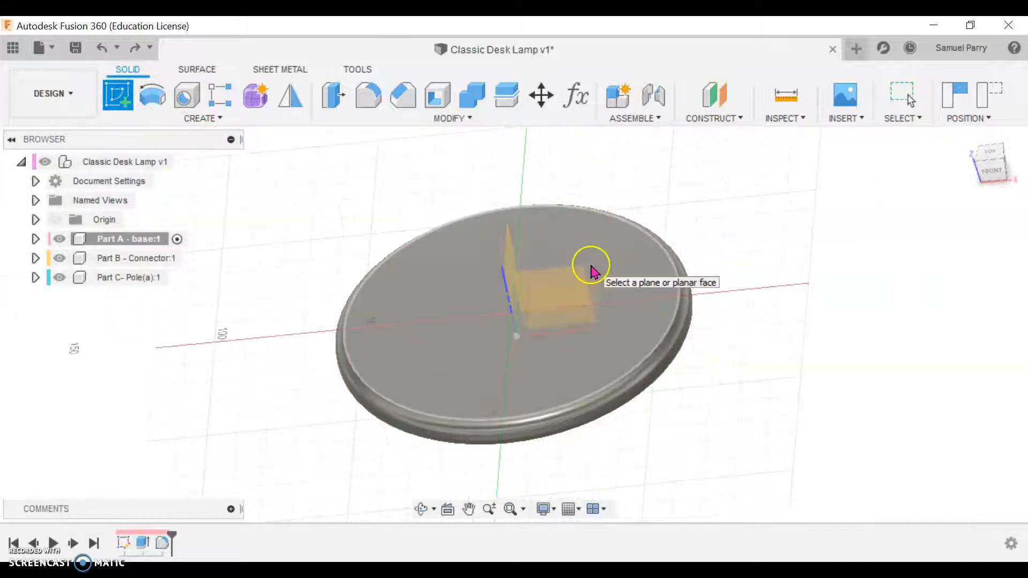
key("Escape")
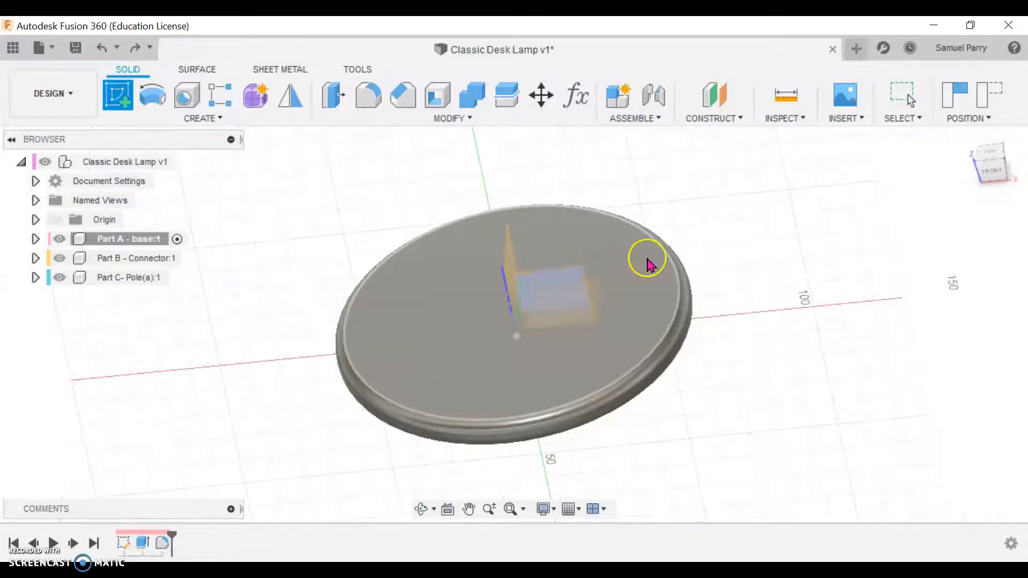
left_click(650, 273)
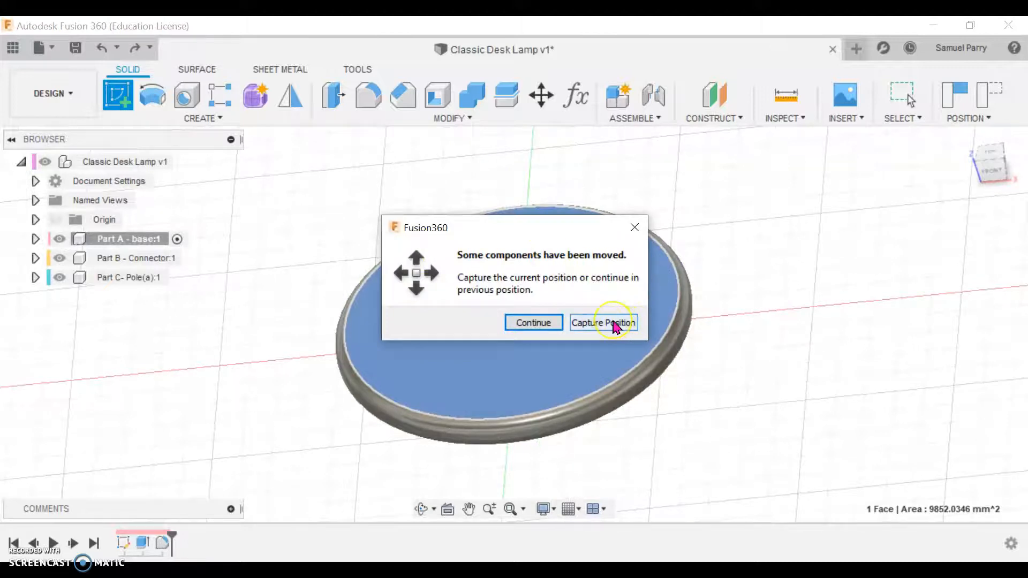
left_click(616, 323)
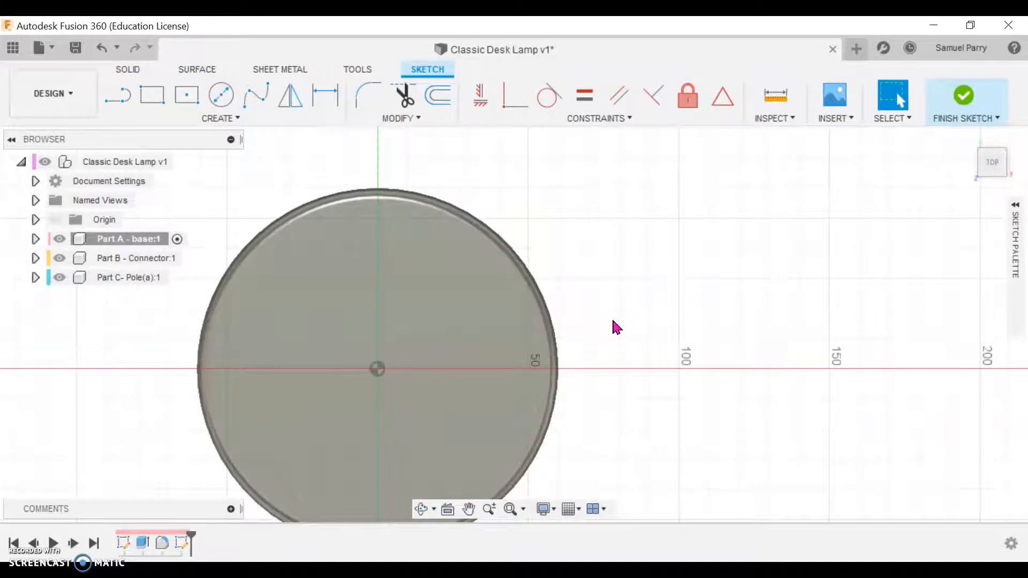
Step: Offset the circular edge of the base's top face 3 mm inward in the sketch
left_click(510, 509)
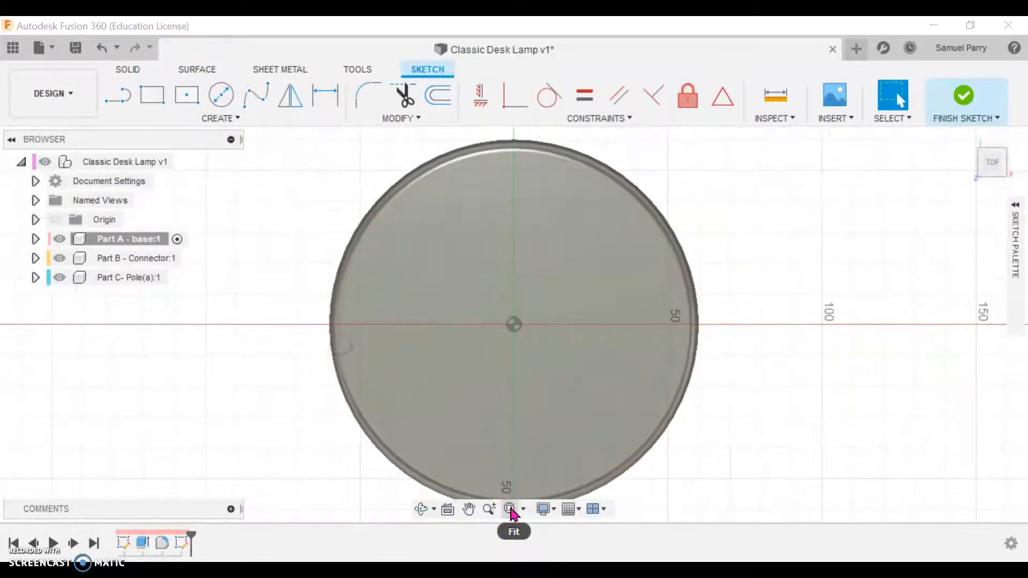
scroll(752, 420, "down", 1)
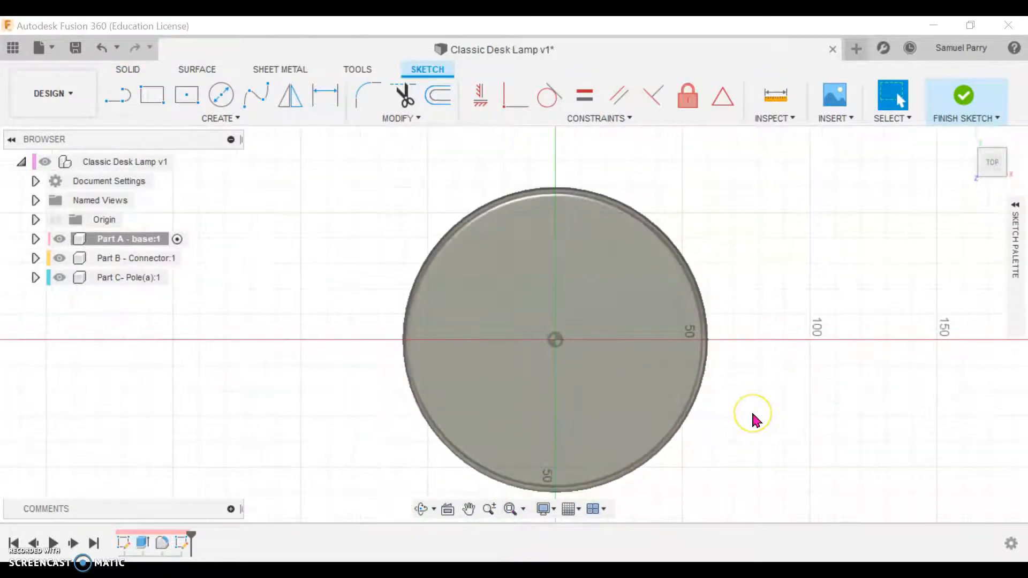
left_click(757, 415)
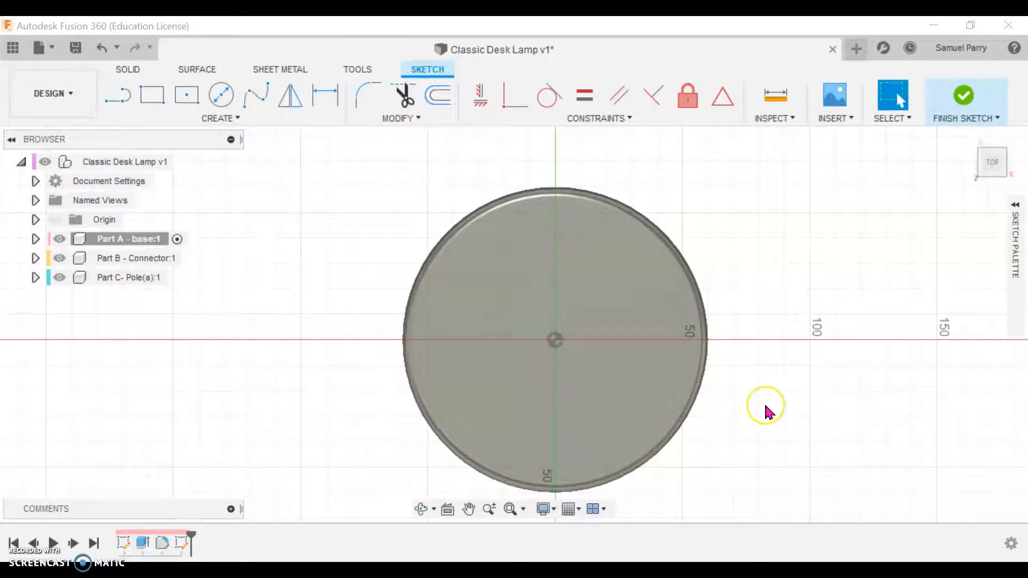
middle_click_drag(766, 406, 760, 378)
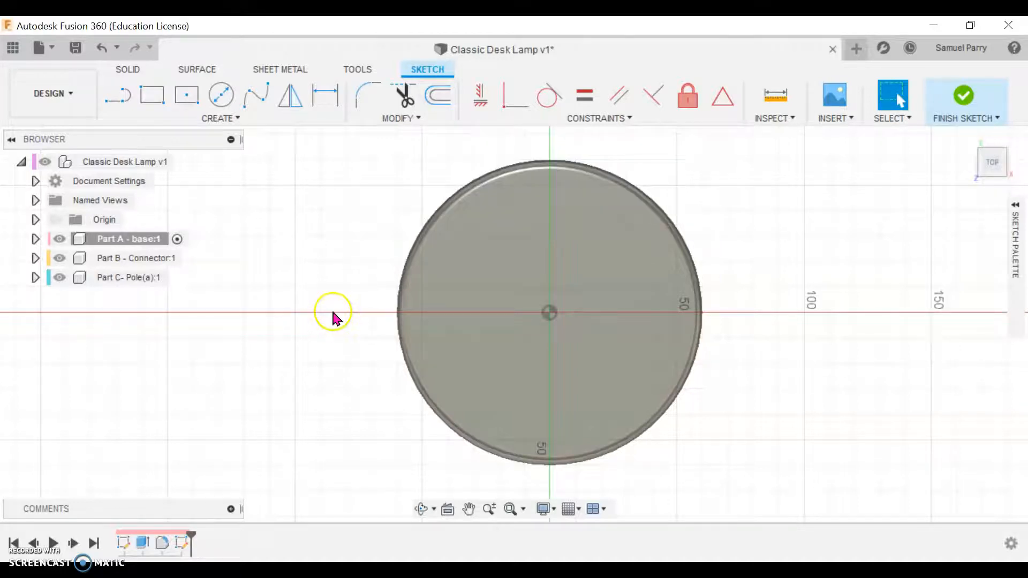
key("o")
left_click(475, 194)
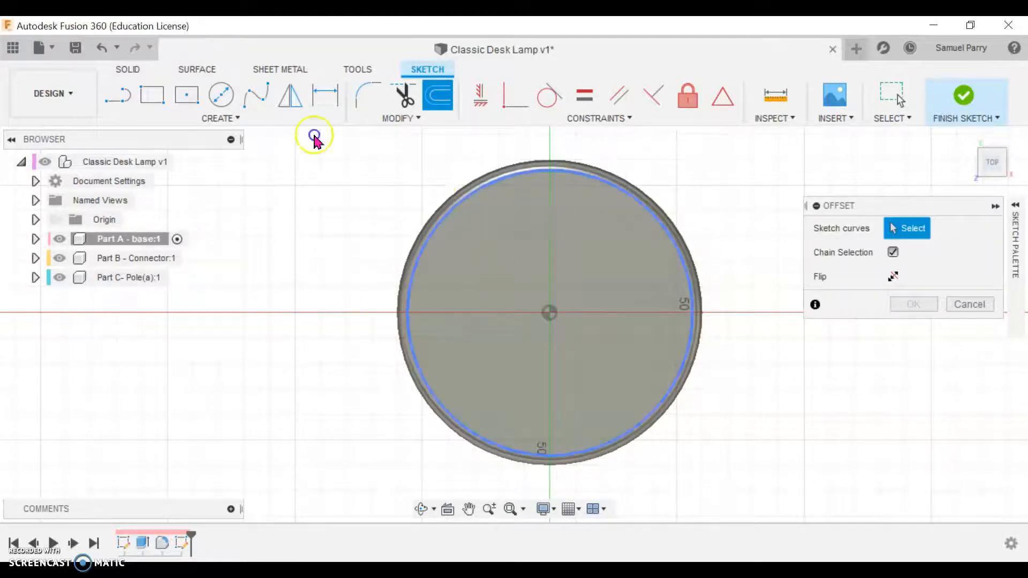
left_click_drag(469, 192, 479, 207)
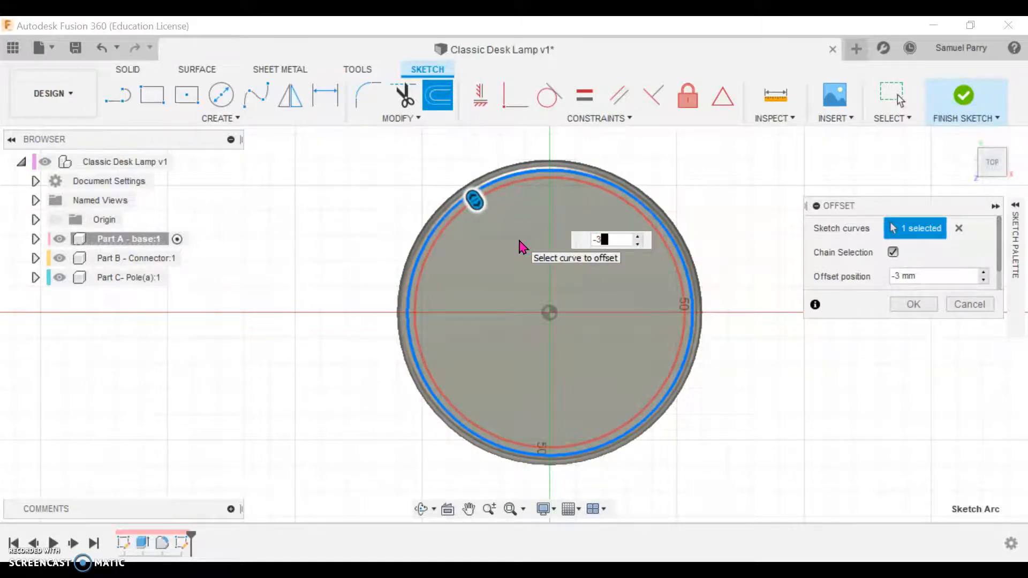
key("Return")
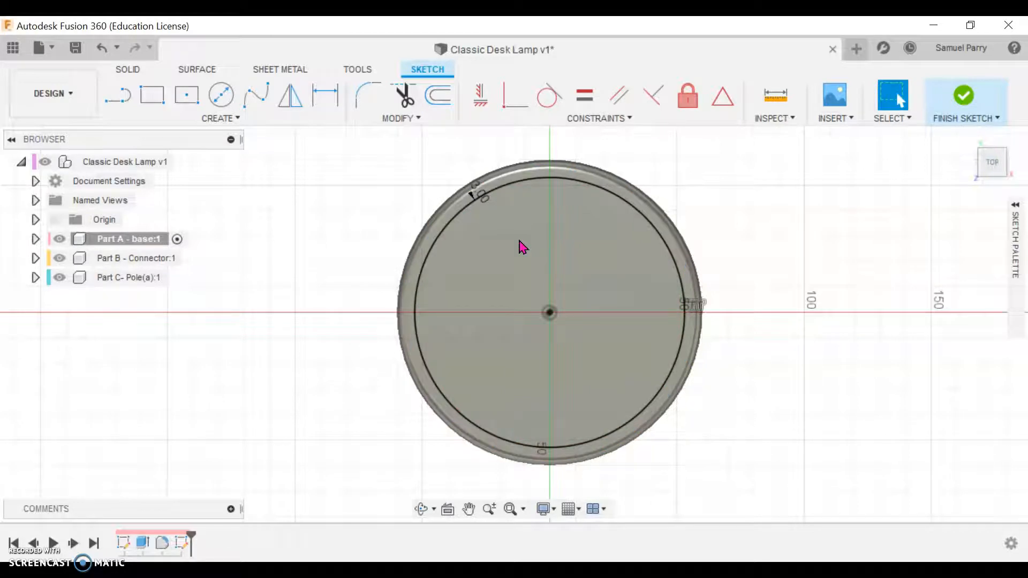
Step: Extrude the inner circle profile 5 mm upward from the base, using the Join operation
key("e")
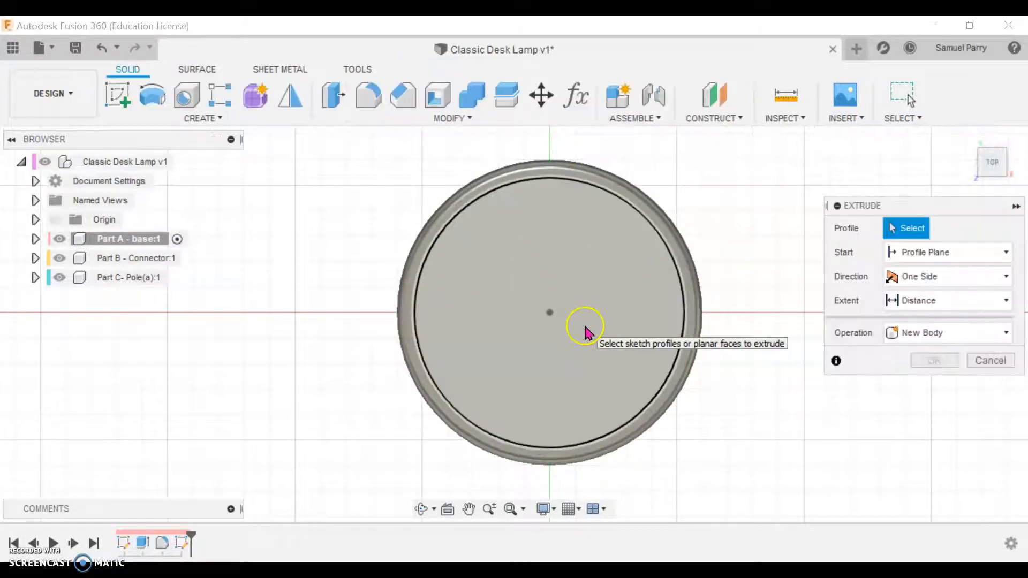
left_click(586, 332)
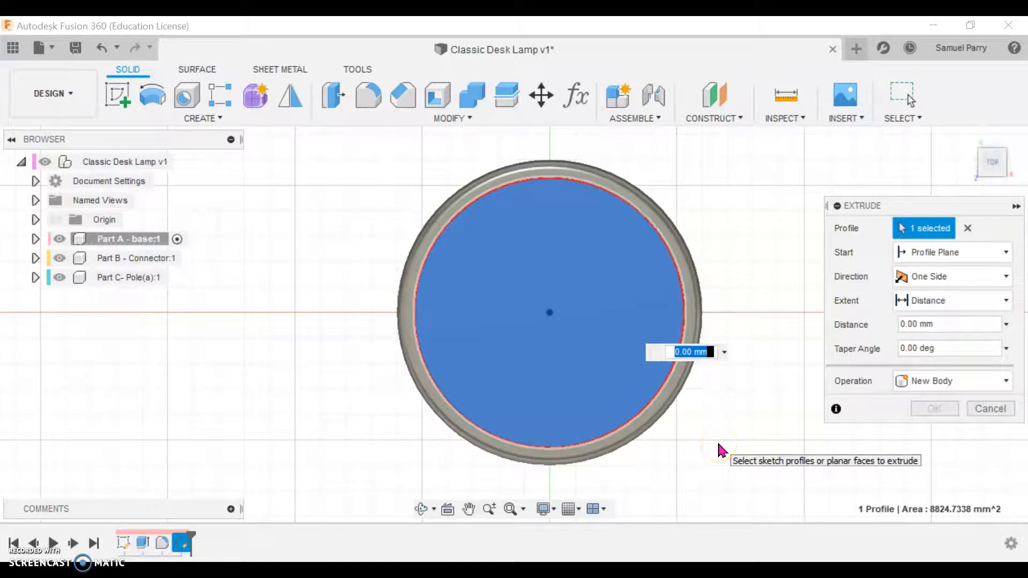
left_click(723, 463)
middle_click_drag(724, 462, 758, 370, "shift")
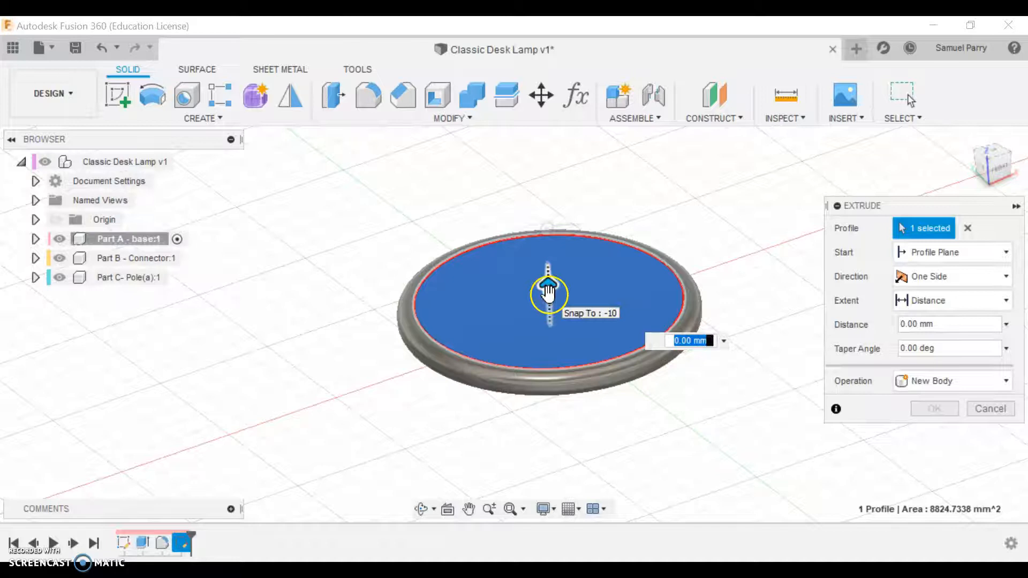
mouse_move(549, 291)
left_mouse_down()
mouse_move(546, 259)
mouse_move(548, 288)
left_mouse_up()
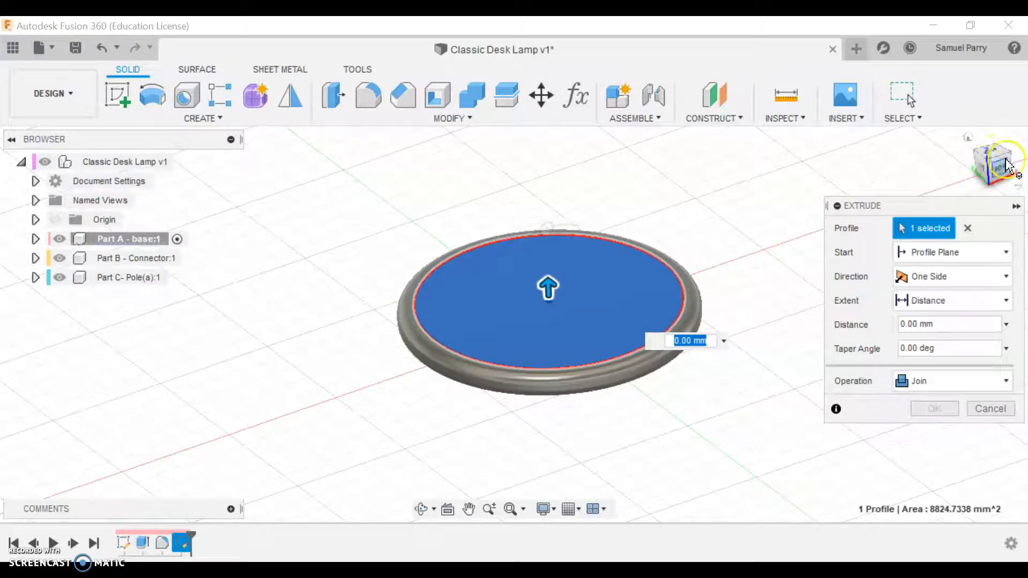
left_click(991, 152)
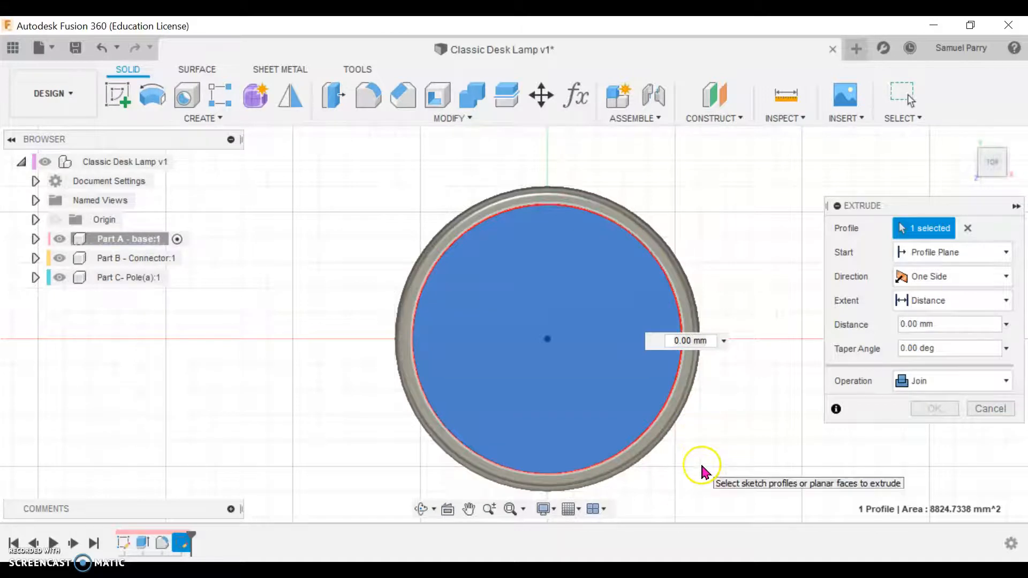
middle_click_drag(466, 301, 716, 345, "shift")
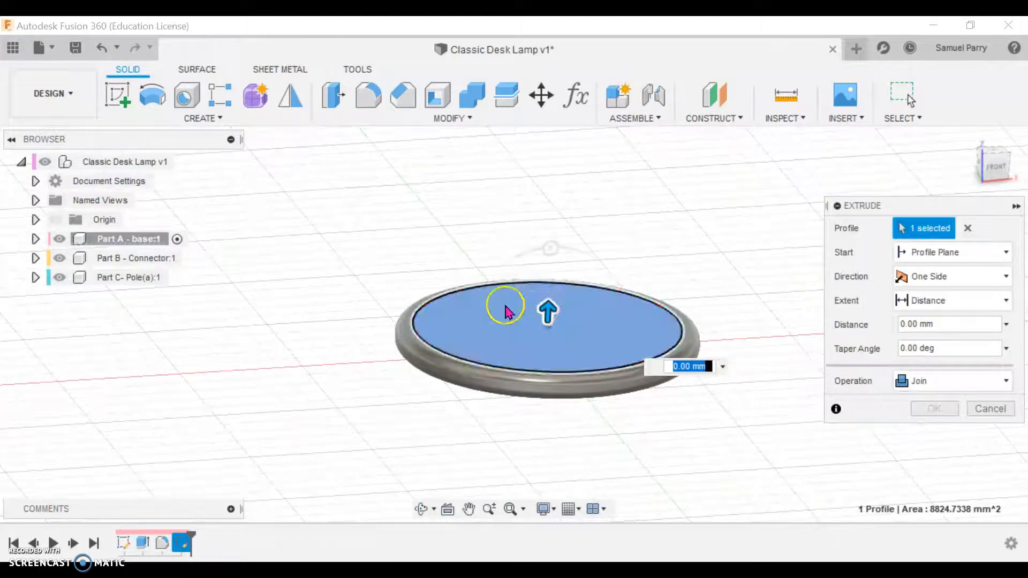
mouse_move(545, 312)
left_mouse_down()
mouse_move(549, 283)
mouse_move(542, 331)
mouse_move(541, 280)
mouse_move(546, 308)
left_mouse_up()
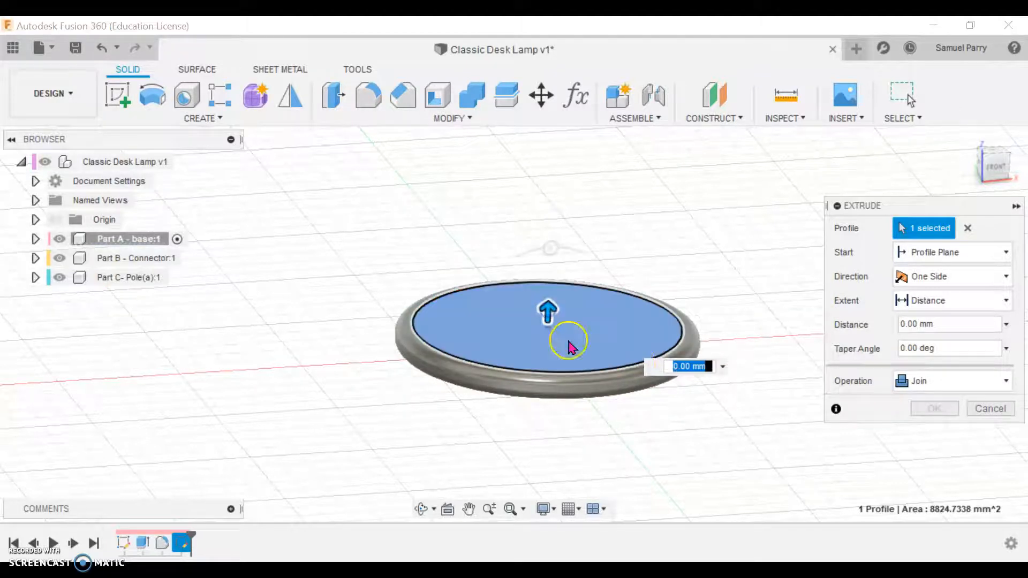
type("5")
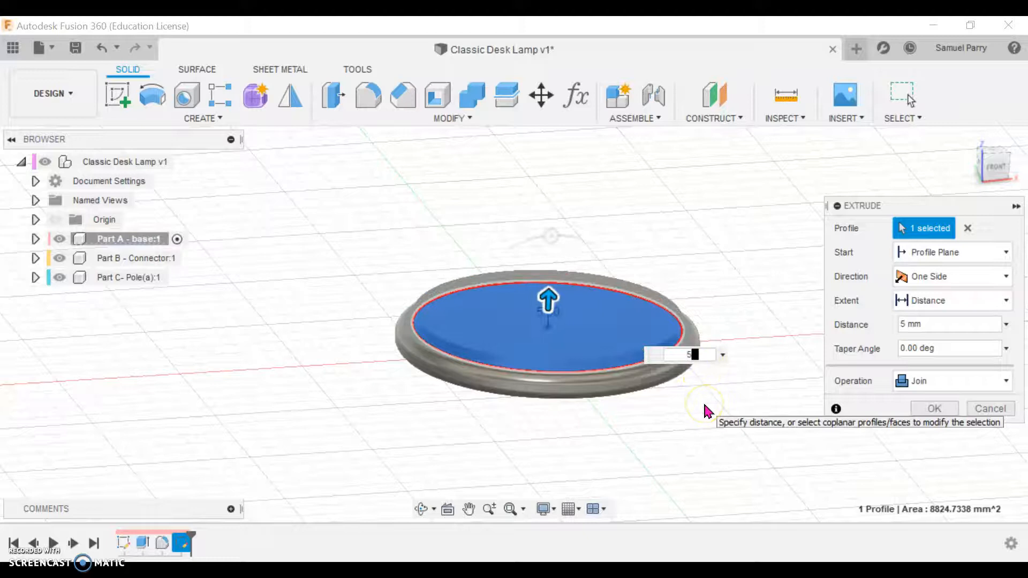
left_click(940, 414)
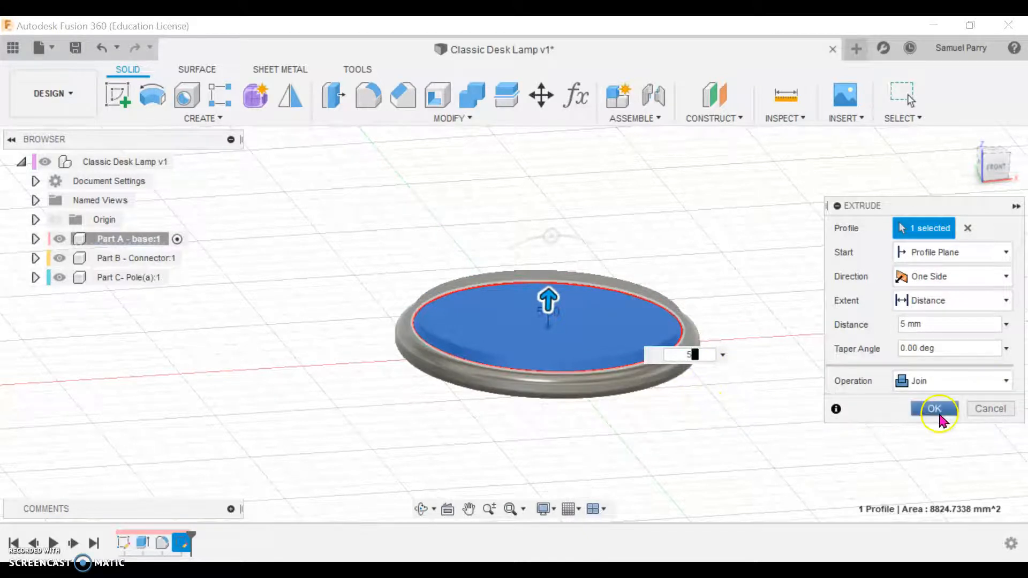
left_click(943, 410)
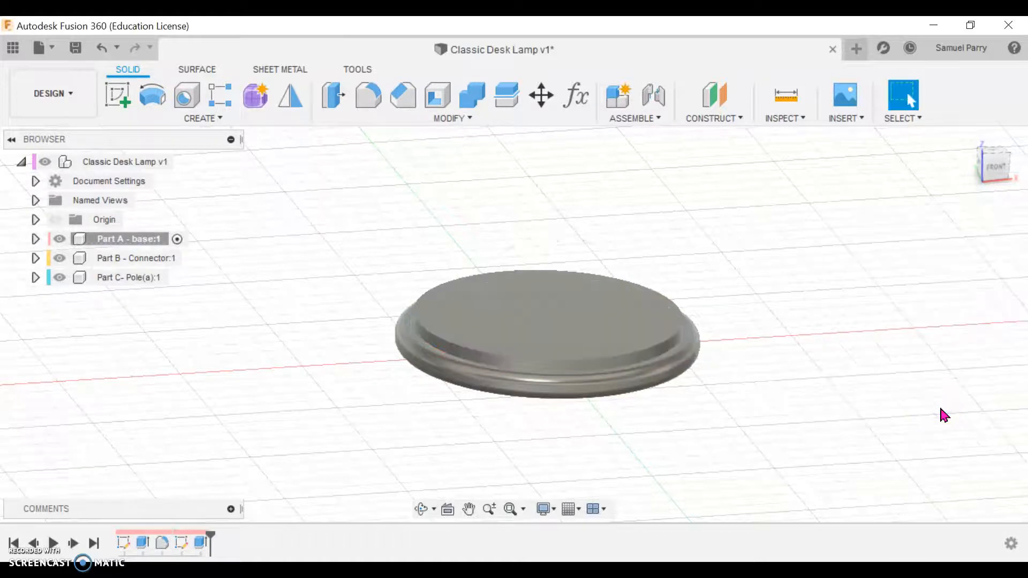
Step: Fillet the top outer edge of the raised disc with a 5 mm constant radius
key("f")
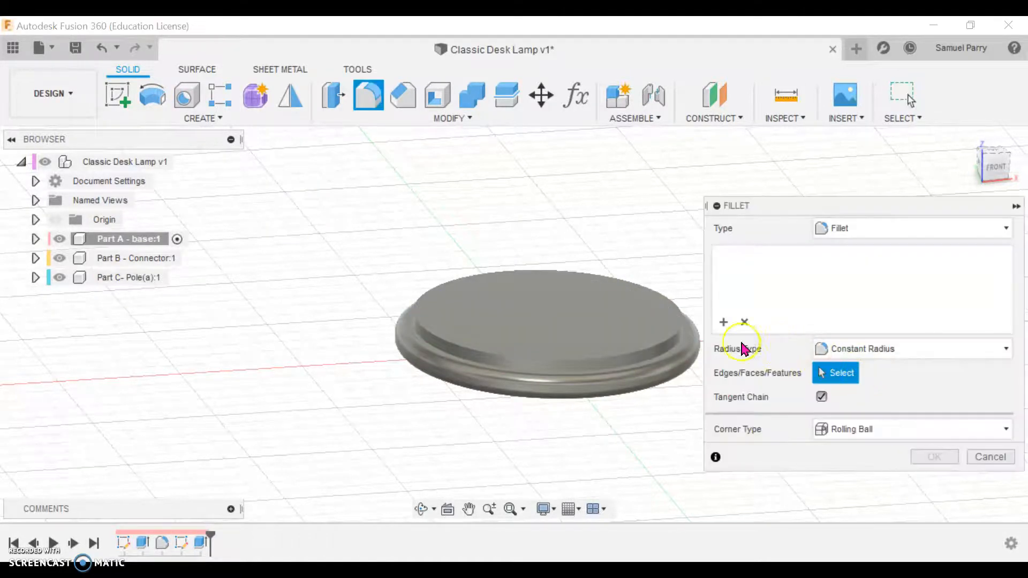
left_click(682, 328)
left_click(879, 255)
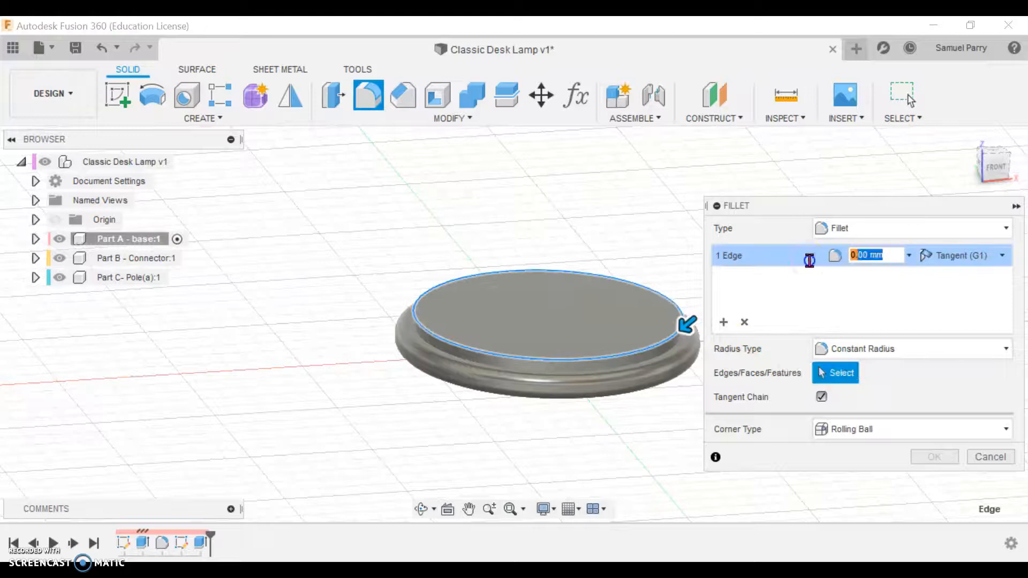
type("5")
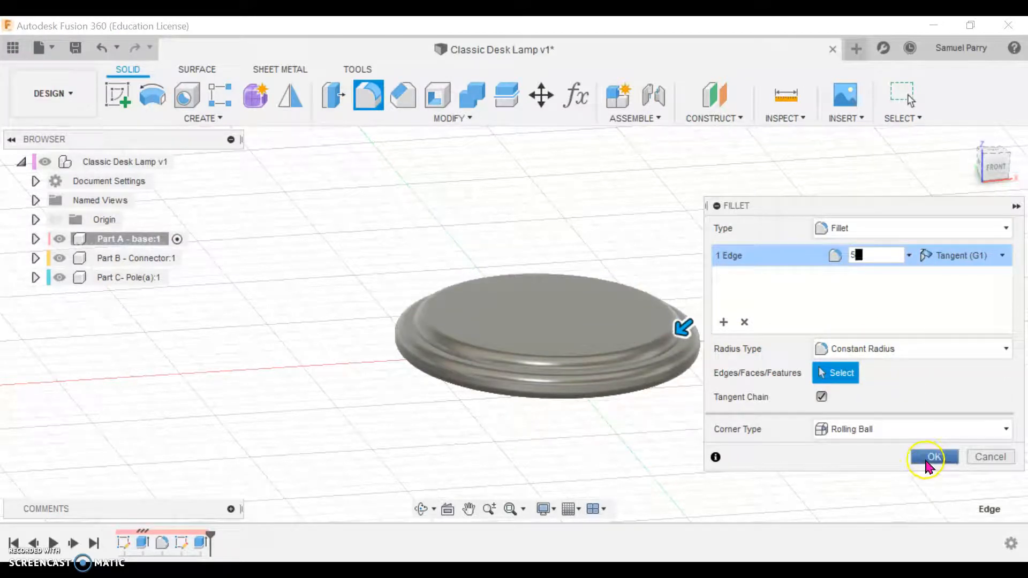
left_click(926, 462)
middle_click_drag(668, 369, 629, 493, "shift")
middle_click_drag(514, 252, 784, 369, "shift")
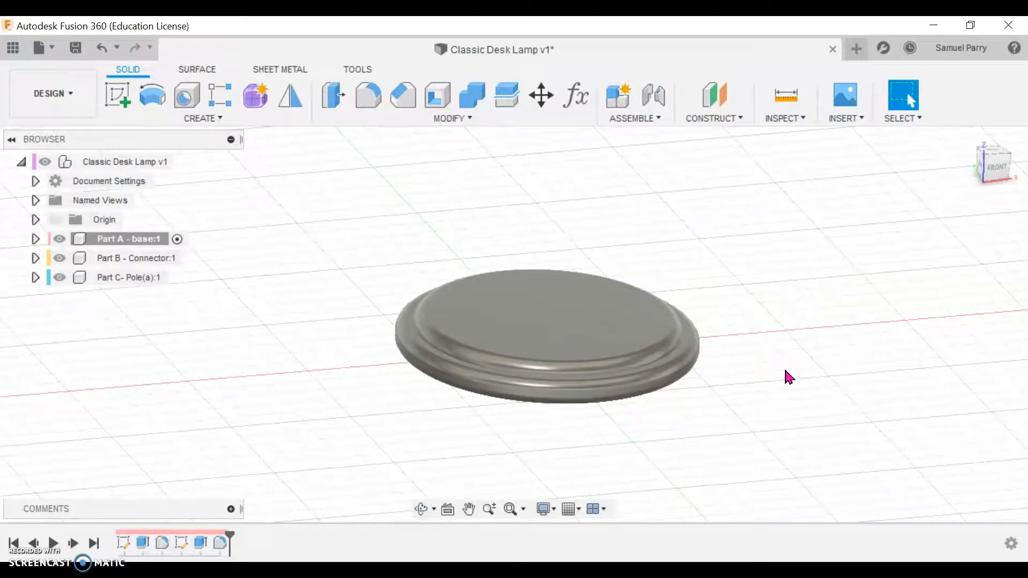
Step: Examine the lamp's base and pole connection in the Google Slides presentation, and return to Fusion 360
mouse_move(370, 560)
left_click(401, 514)
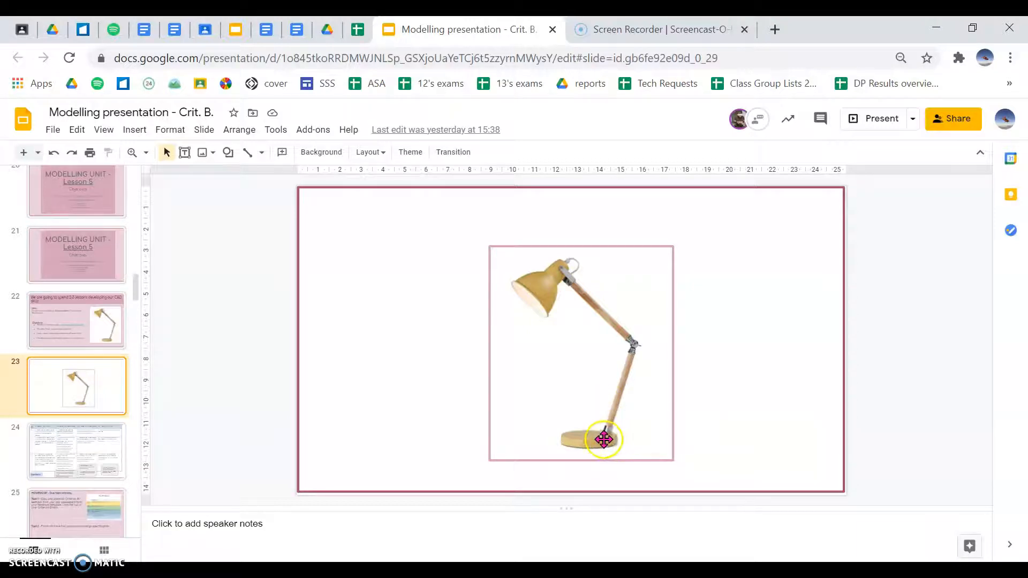
left_click(680, 571)
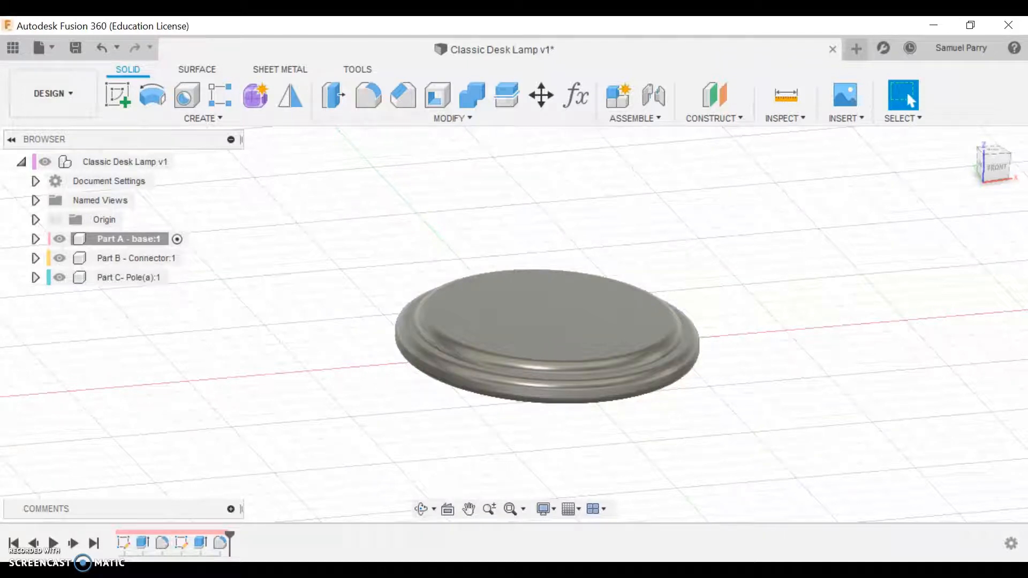
Step: Make Part B - Connector the active component
left_click(994, 167)
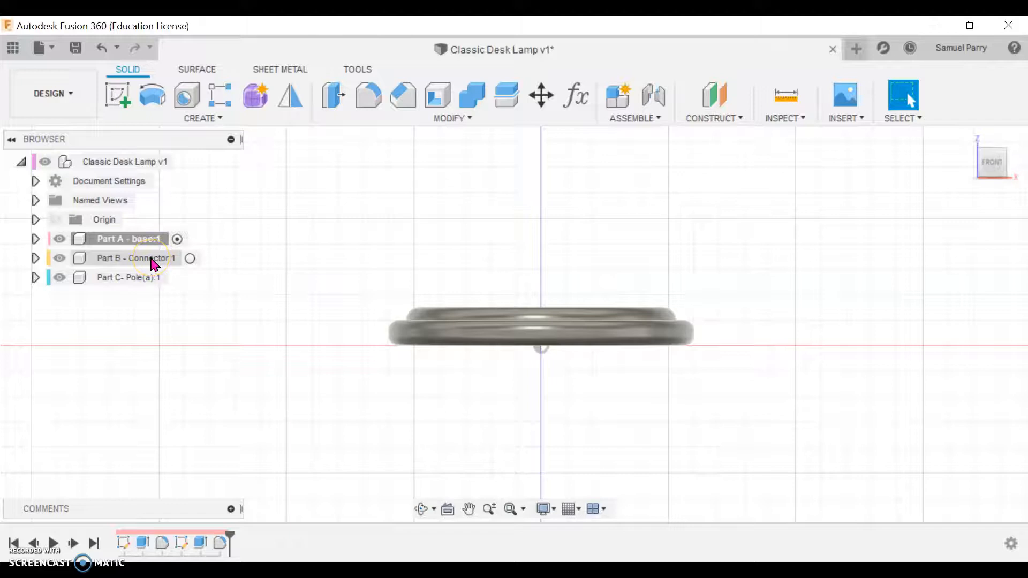
left_click(171, 259)
left_click(190, 259)
middle_click_drag(827, 240, 835, 252, "shift")
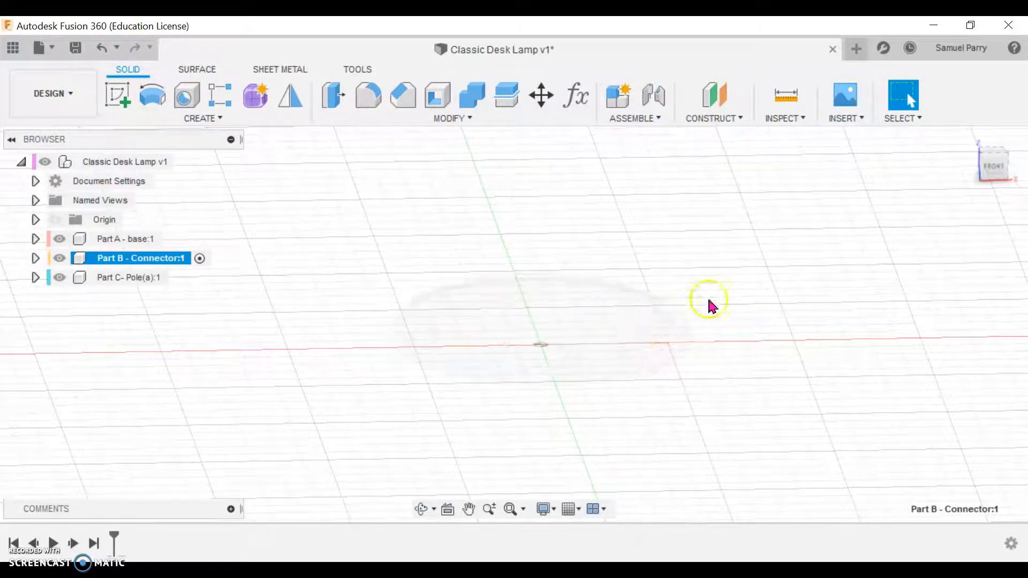
left_click(199, 260)
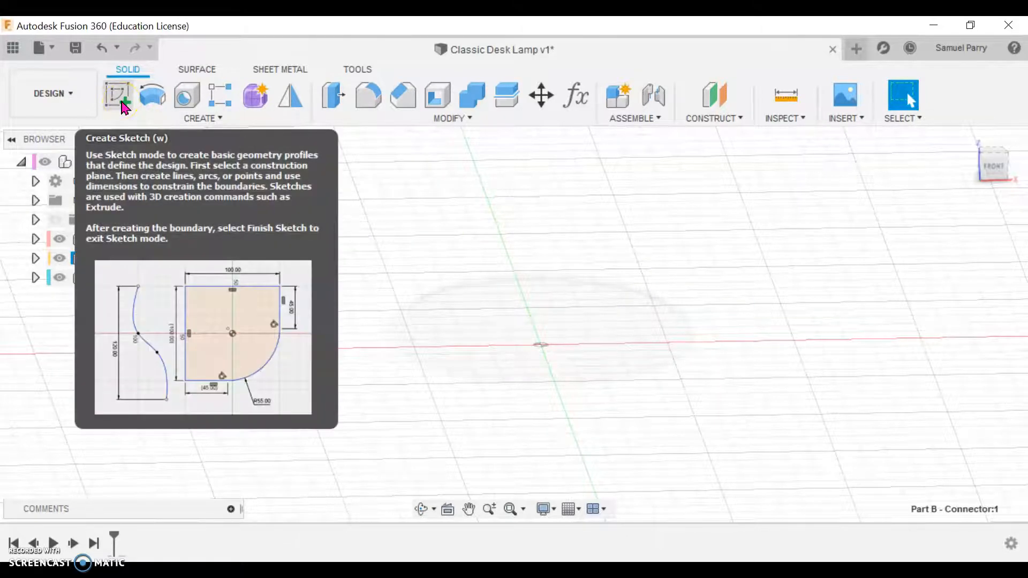
Step: Start a sketch in the connector component on the base's raised top face
left_click(123, 104)
left_click(119, 97)
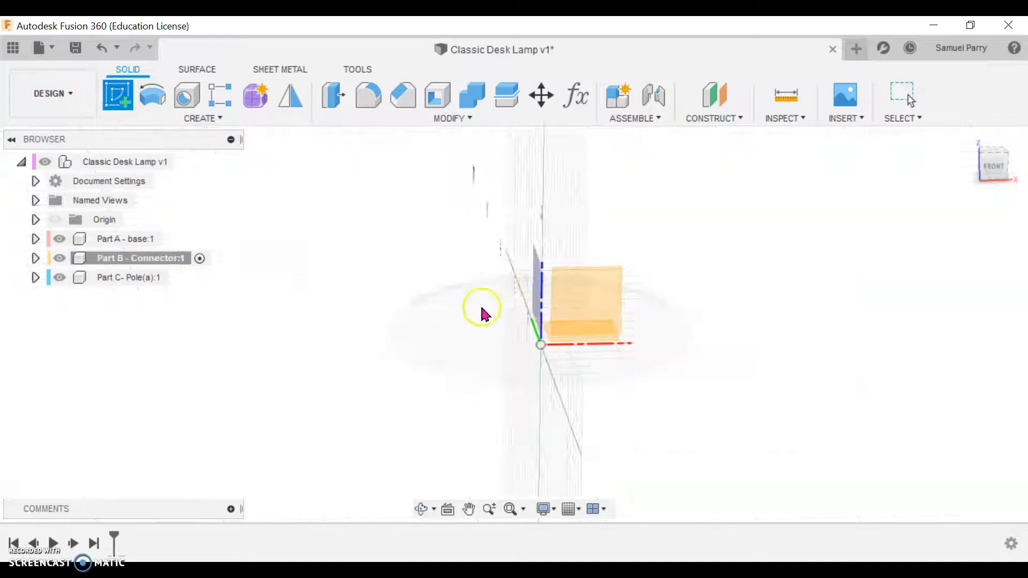
left_click(557, 313)
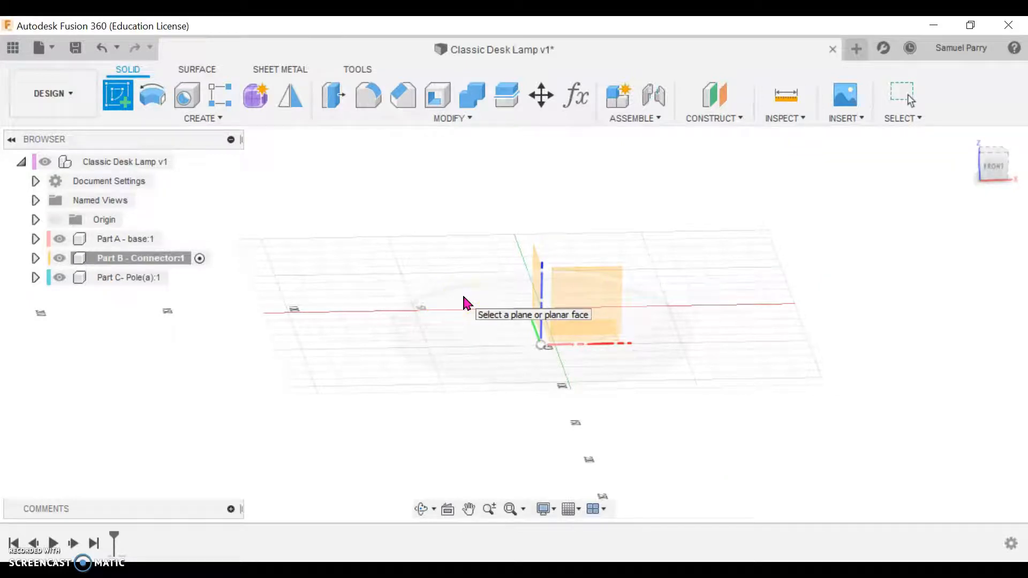
left_click(465, 305)
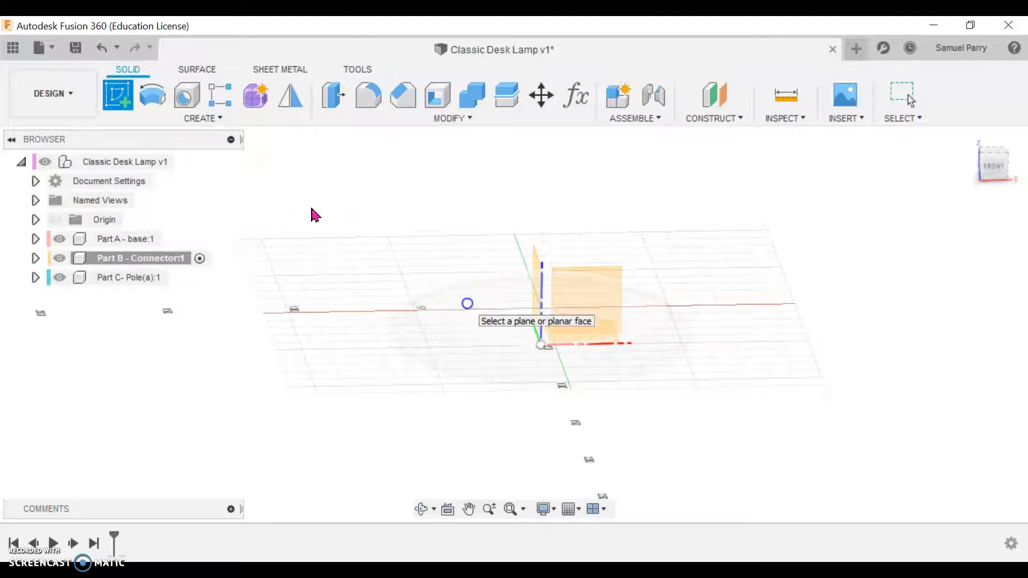
left_click(467, 304)
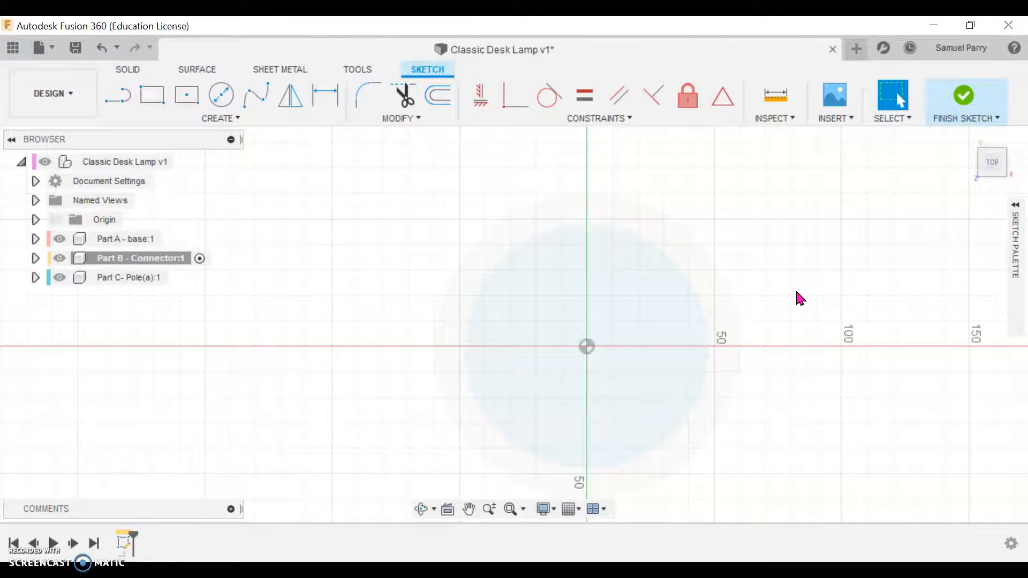
Step: Sketch a 15 mm diameter circle on the base's vertical centre axis, about 30 mm above the origin in the top view
key("c")
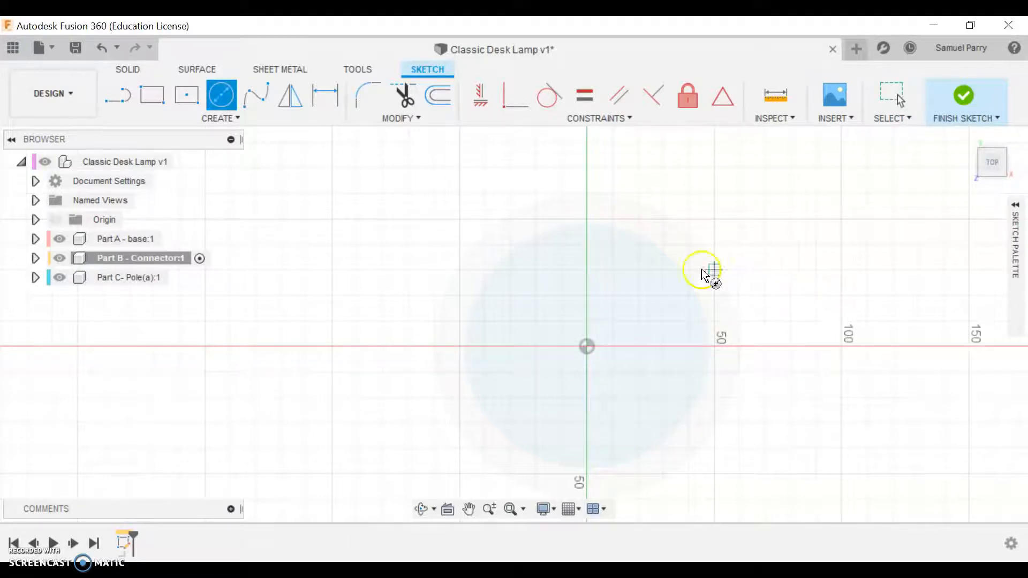
left_click(588, 270)
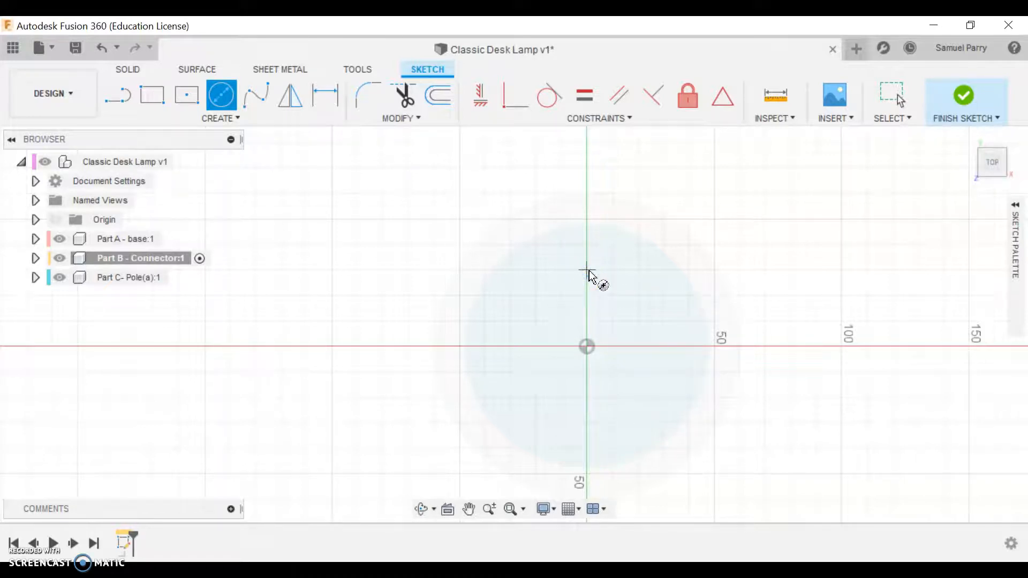
type("15")
key("Return")
key("Escape")
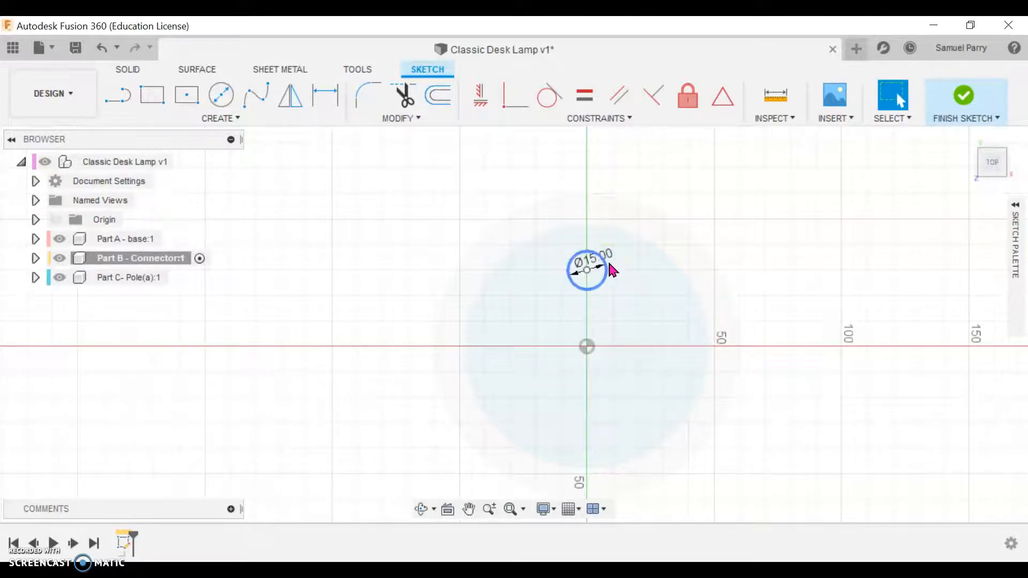
Step: Extrude the 15 mm circle profile 20 mm upward as a new body
key("e")
left_click(569, 289)
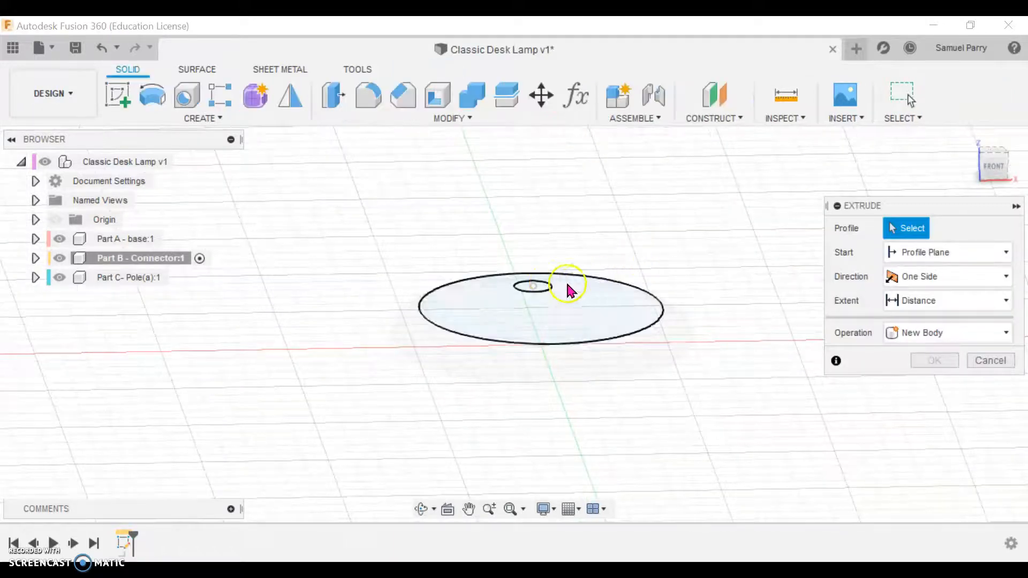
left_click(540, 294)
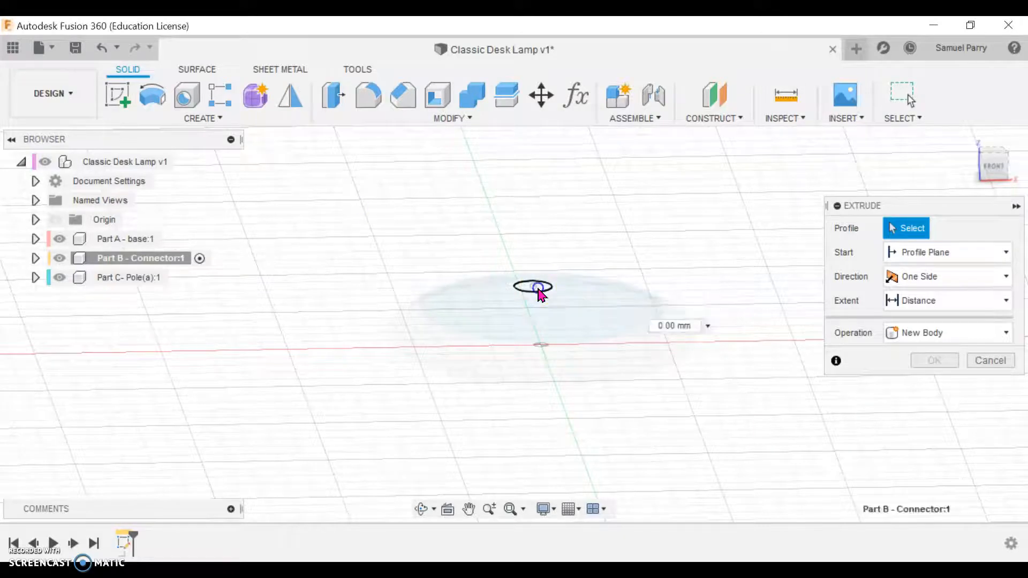
type("20")
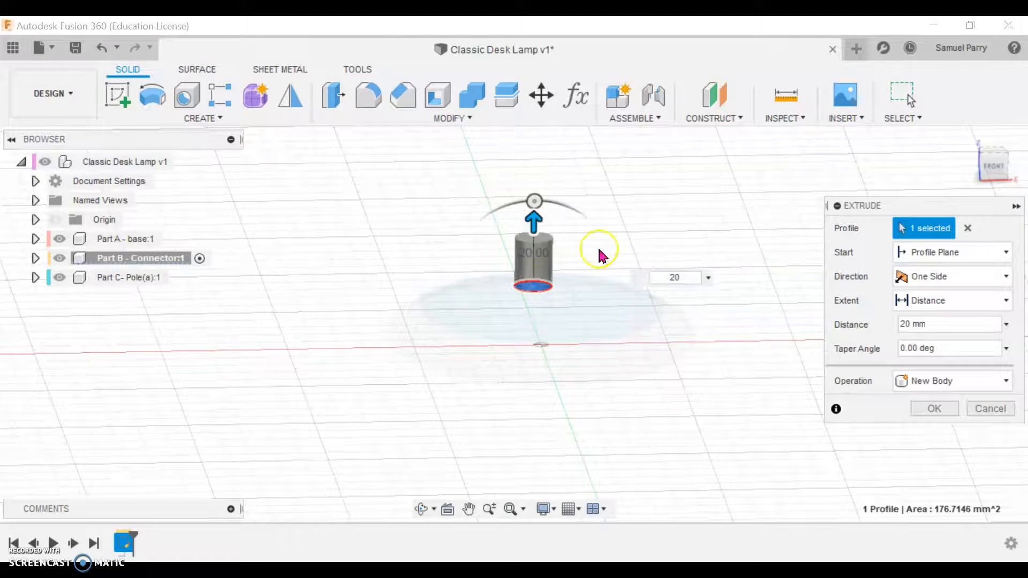
left_click(935, 409)
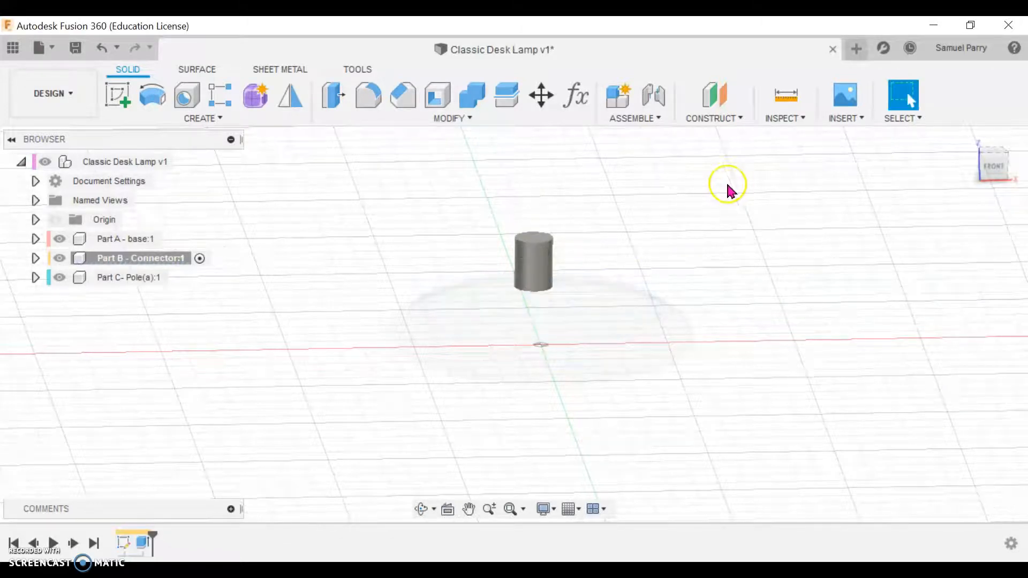
Step: Activate the top-level Classic Desk Lamp component
mouse_move(182, 164)
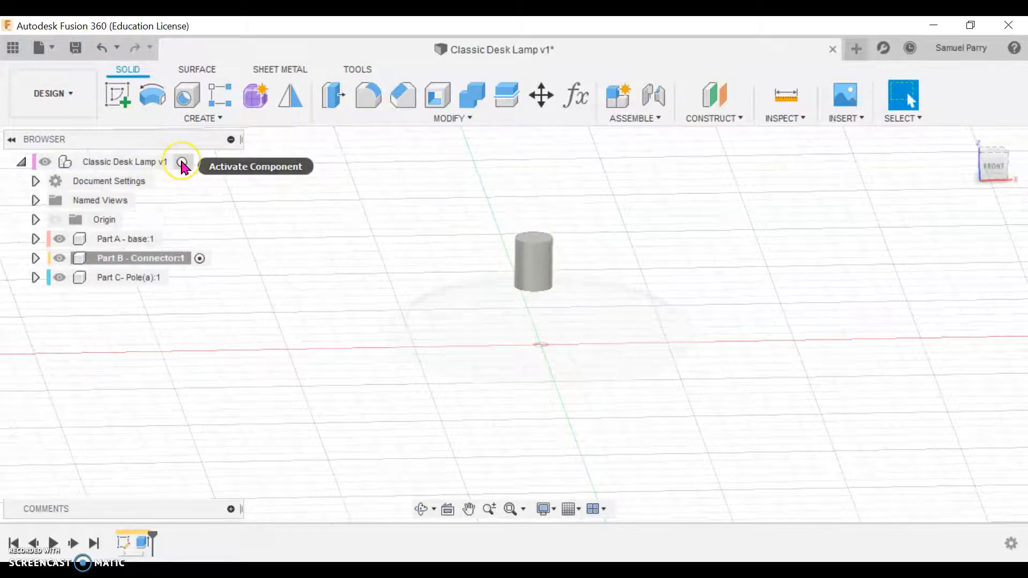
left_click(182, 164)
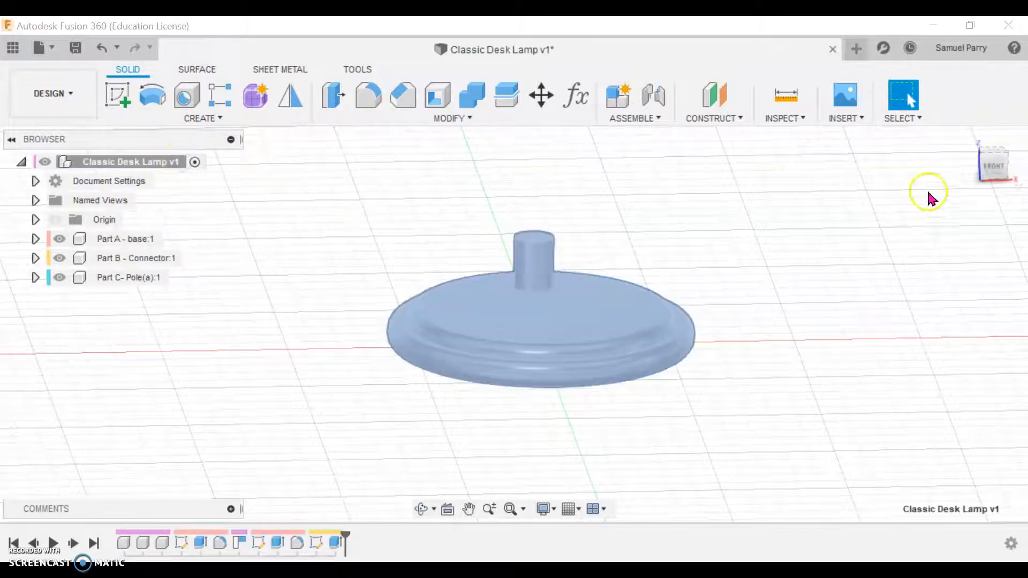
left_click(986, 161)
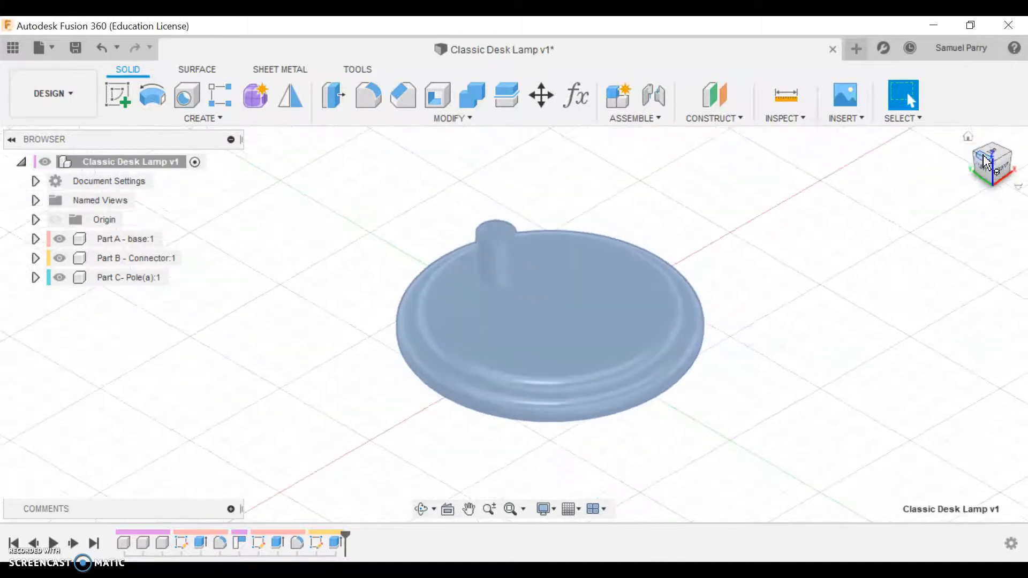
left_click(834, 435)
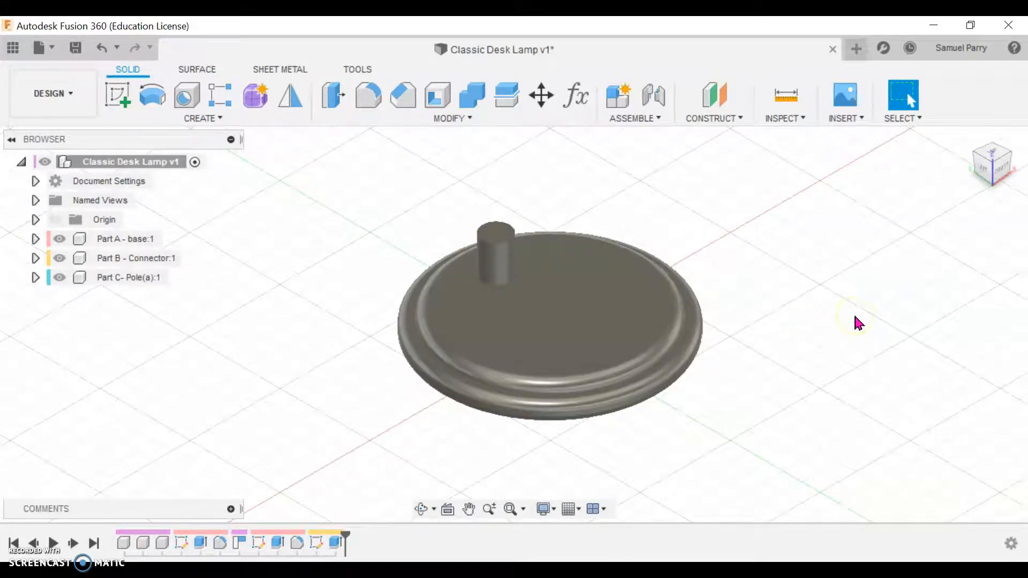
Step: Turn on component color cycling to show each part in its own color
left_click(358, 70)
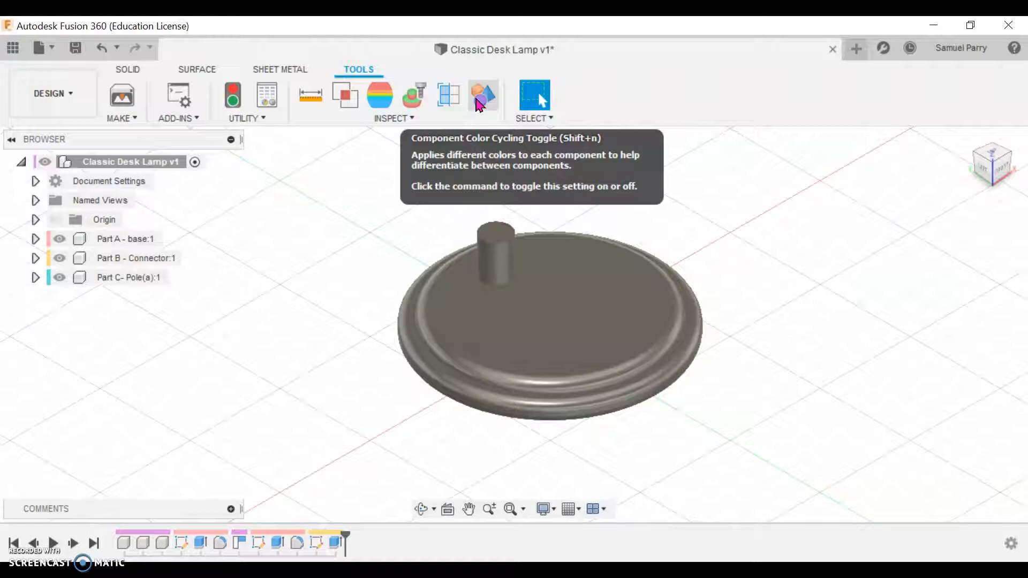
left_click(57, 242)
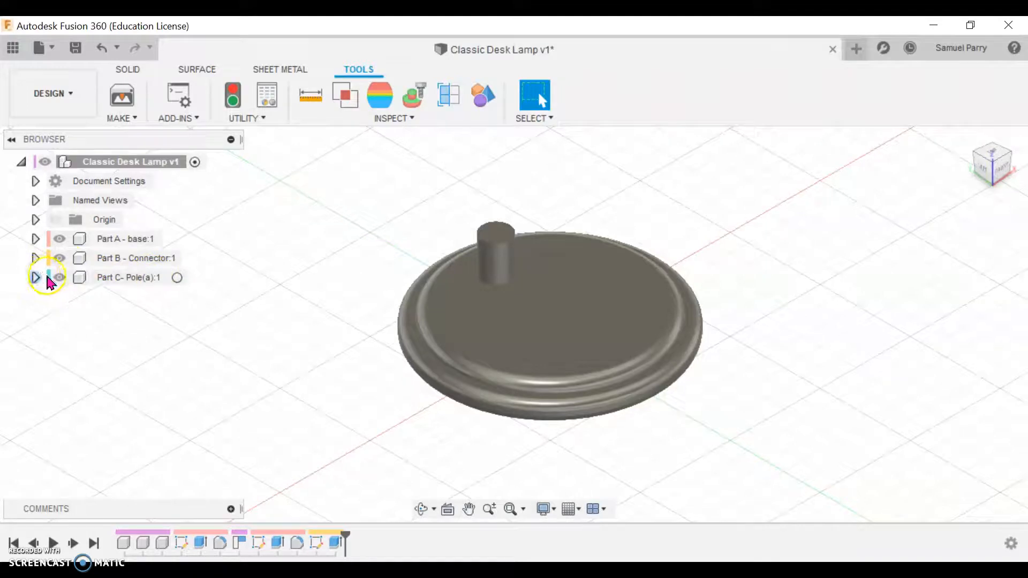
left_click(481, 99)
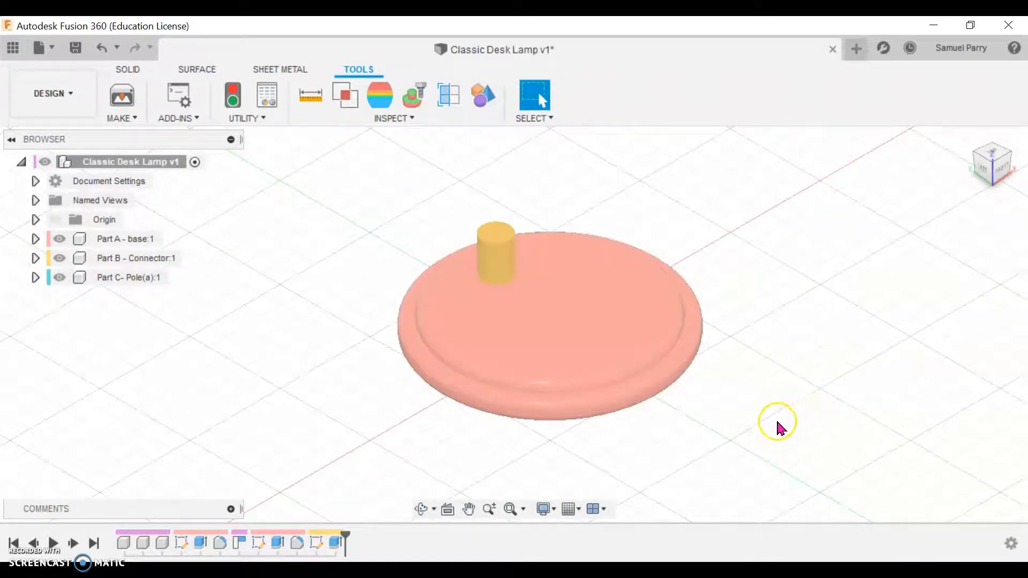
Step: Start Move/Copy for bodies and select the connector cylinder, viewing the lamp from the right side
mouse_move(760, 433)
middle_mouse_down("shift")
mouse_move(750, 409)
mouse_move(752, 420)
middle_mouse_up("shift")
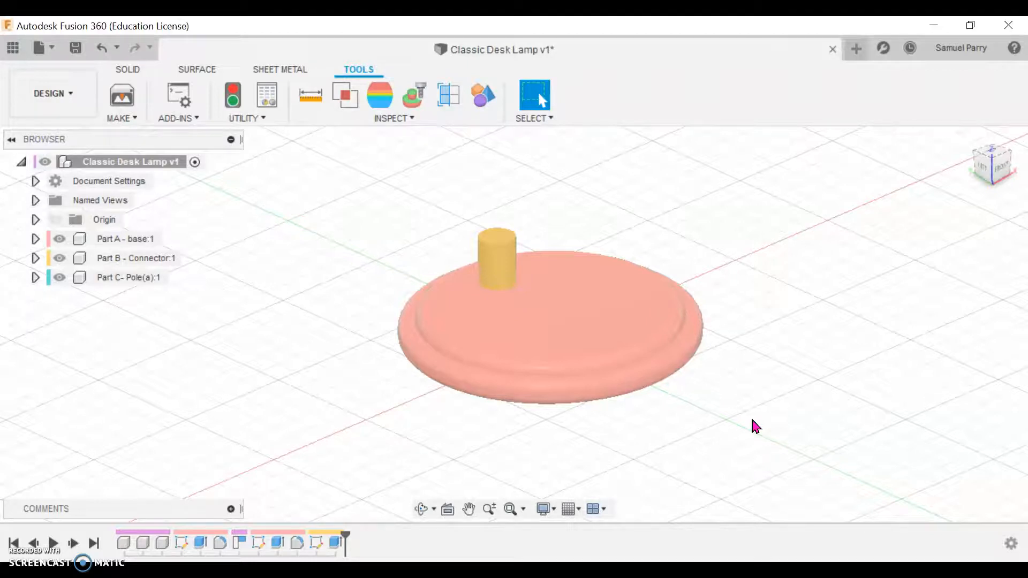
left_click(999, 173)
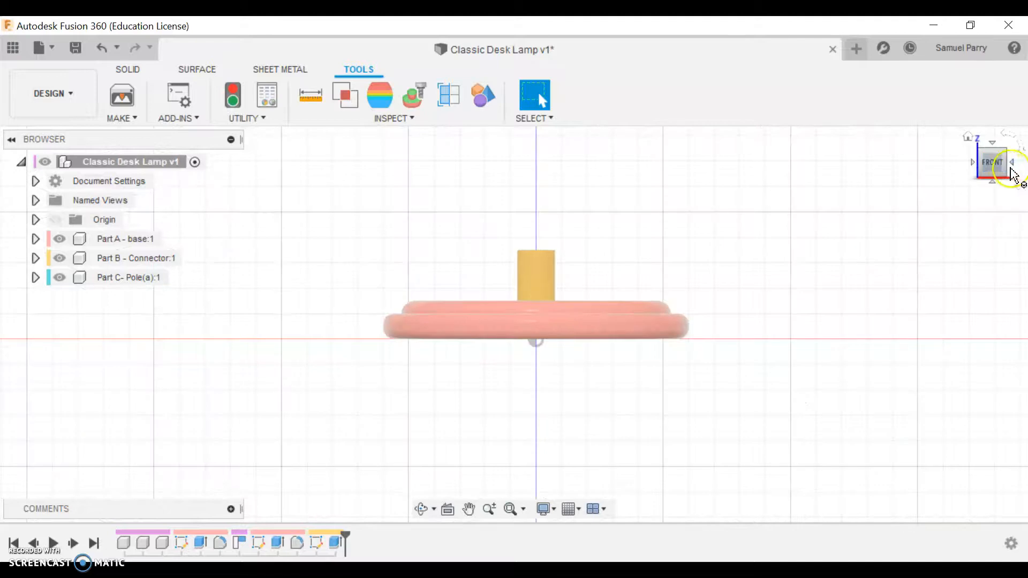
left_click(1016, 170)
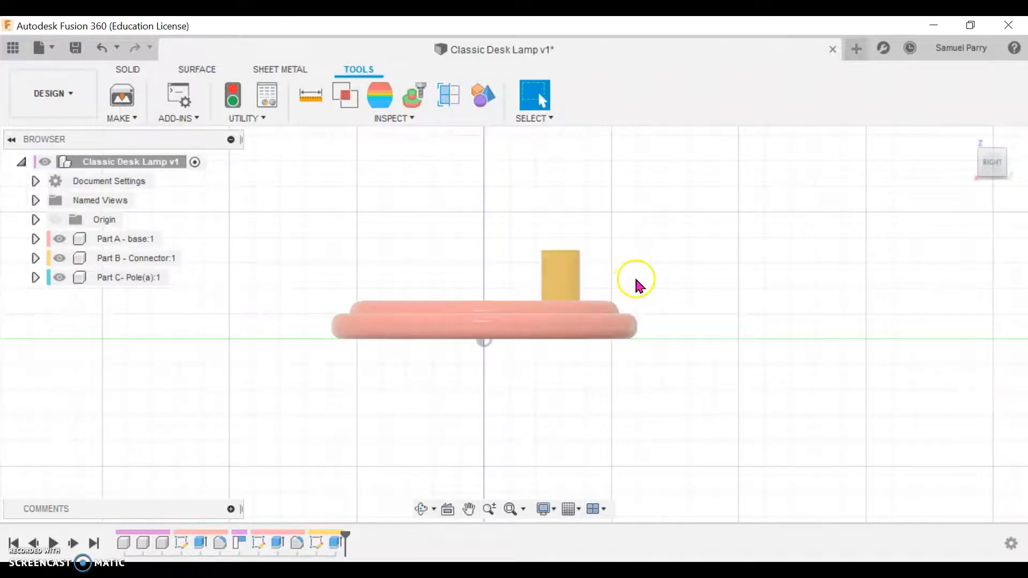
middle_click_drag(615, 283, 661, 290)
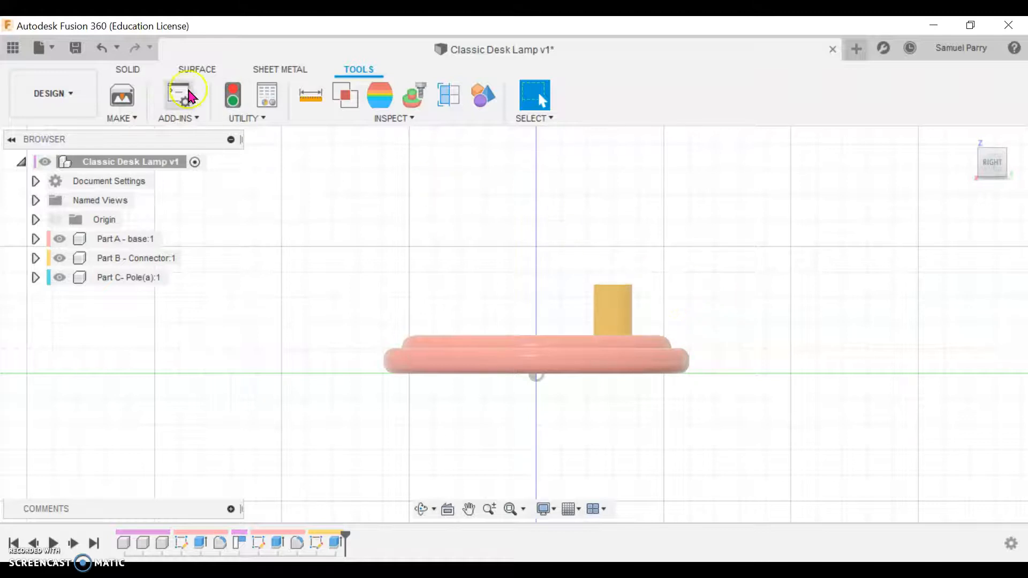
left_click(140, 74)
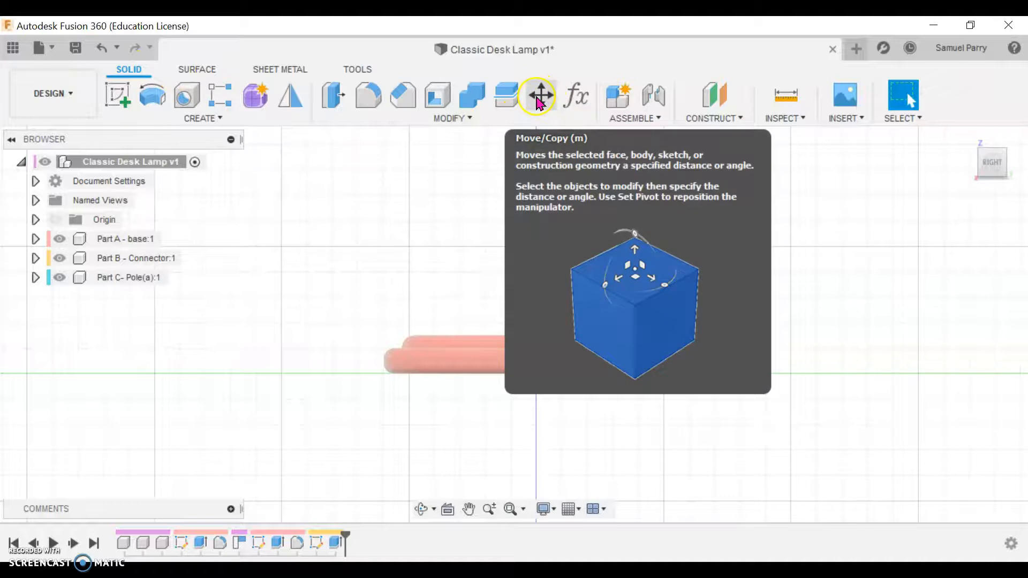
left_click(539, 96)
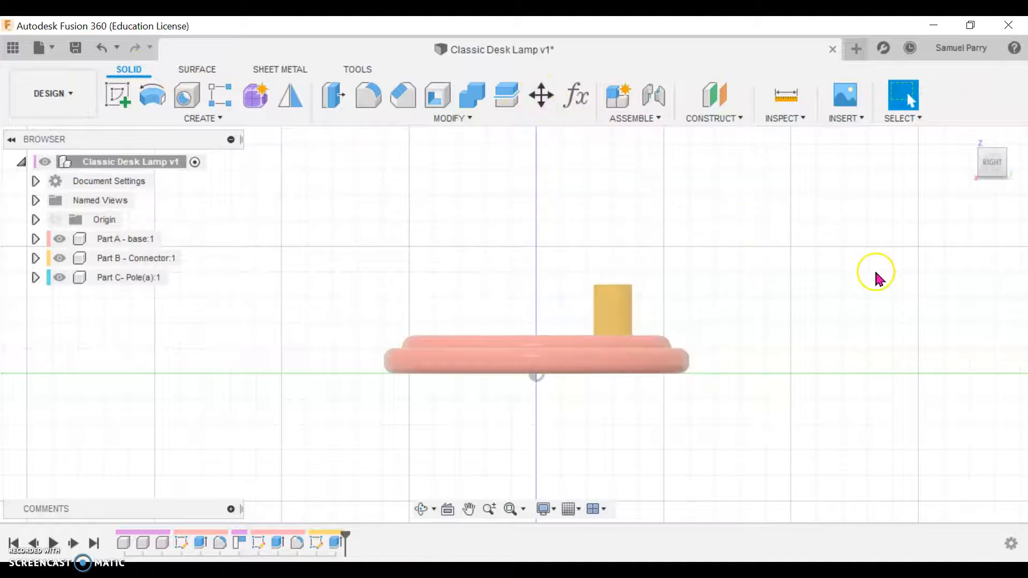
left_click(621, 312)
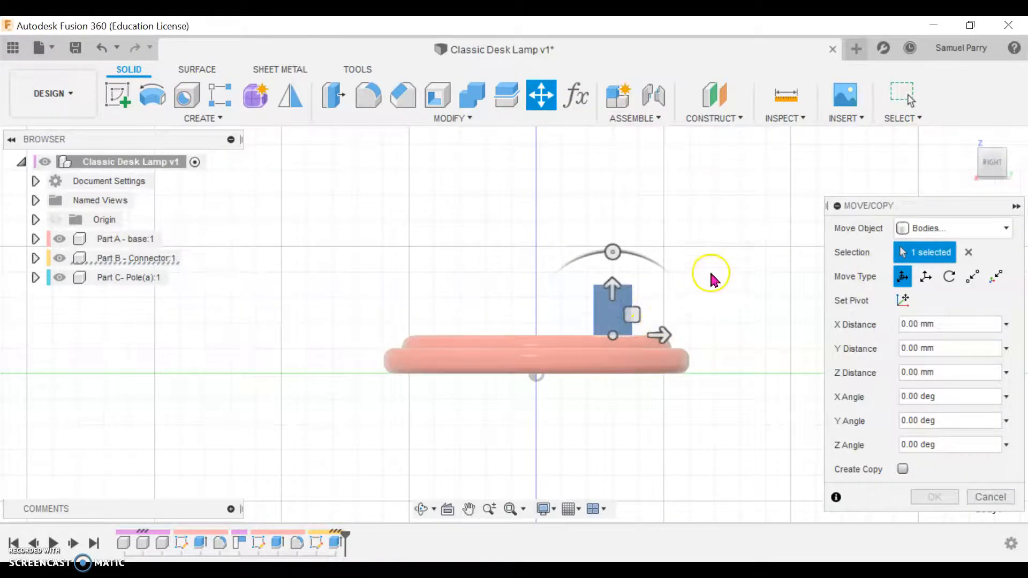
middle_click_drag(753, 216, 792, 294, "shift")
left_click_drag(610, 279, 641, 298)
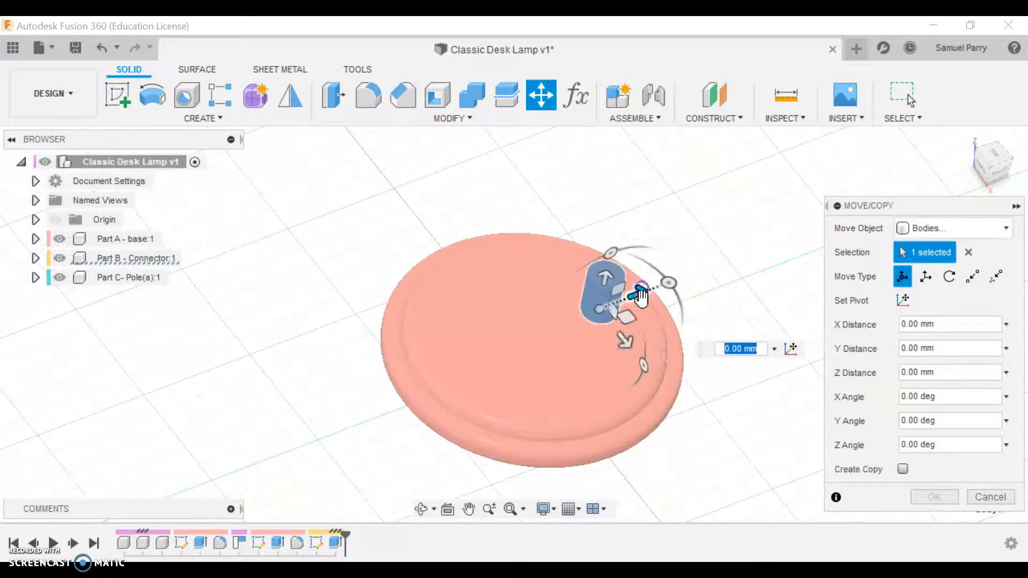
left_click_drag(625, 343, 621, 337)
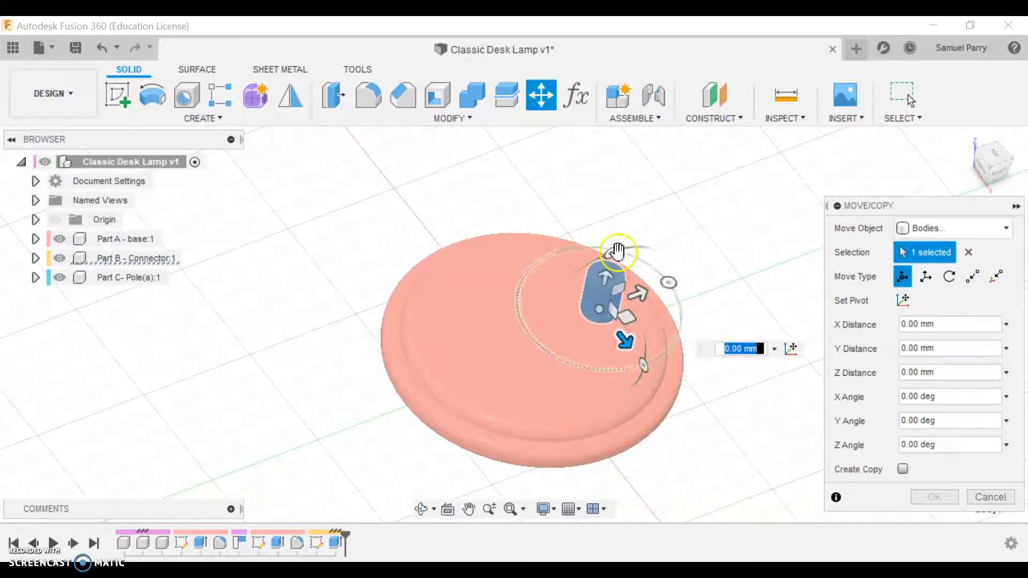
mouse_move(616, 250)
left_mouse_down()
mouse_move(588, 262)
mouse_move(618, 253)
left_mouse_up()
left_click_drag(674, 291, 666, 232)
left_click(888, 377)
mouse_move(673, 346)
left_mouse_down()
mouse_move(674, 378)
mouse_move(670, 340)
mouse_move(671, 351)
left_mouse_up()
key("ctrl+z")
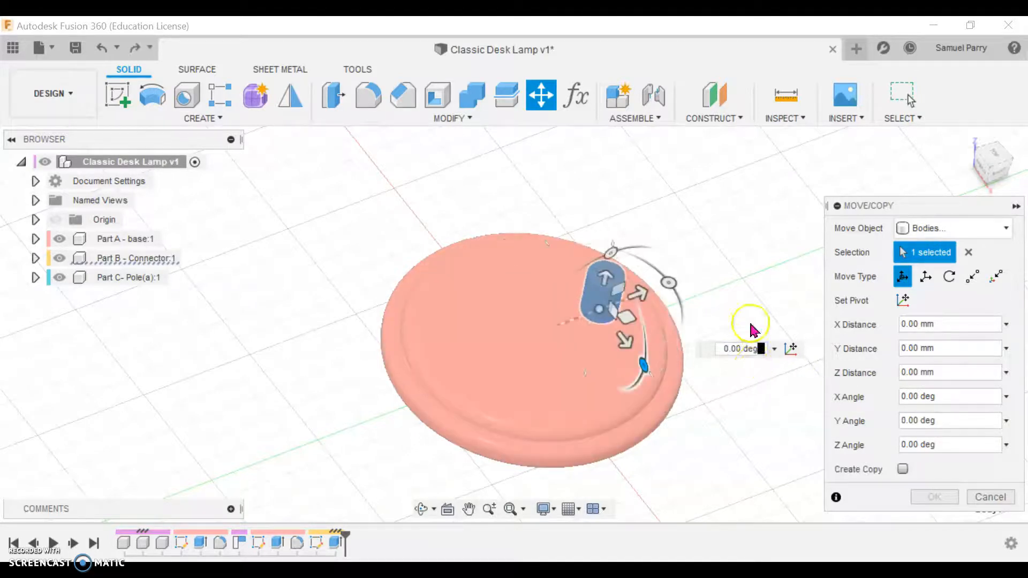
Step: Tilt the connector body outward toward the base's nearer edge and sink it along its axis with a Z distance of -7 mm
left_click(1001, 180)
left_click_drag(597, 230, 602, 292)
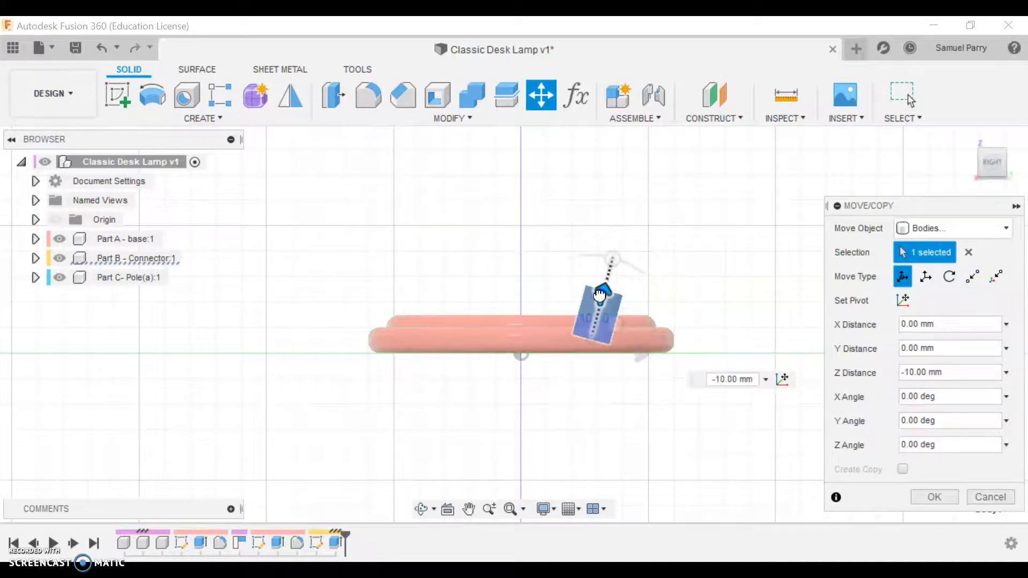
left_click(733, 378)
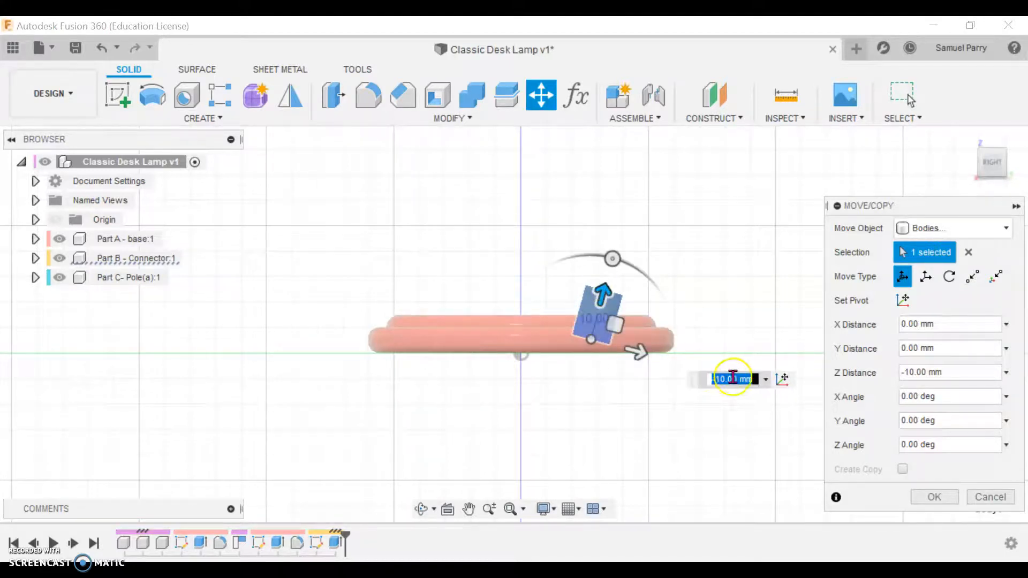
key("BackSpace")
type("-6")
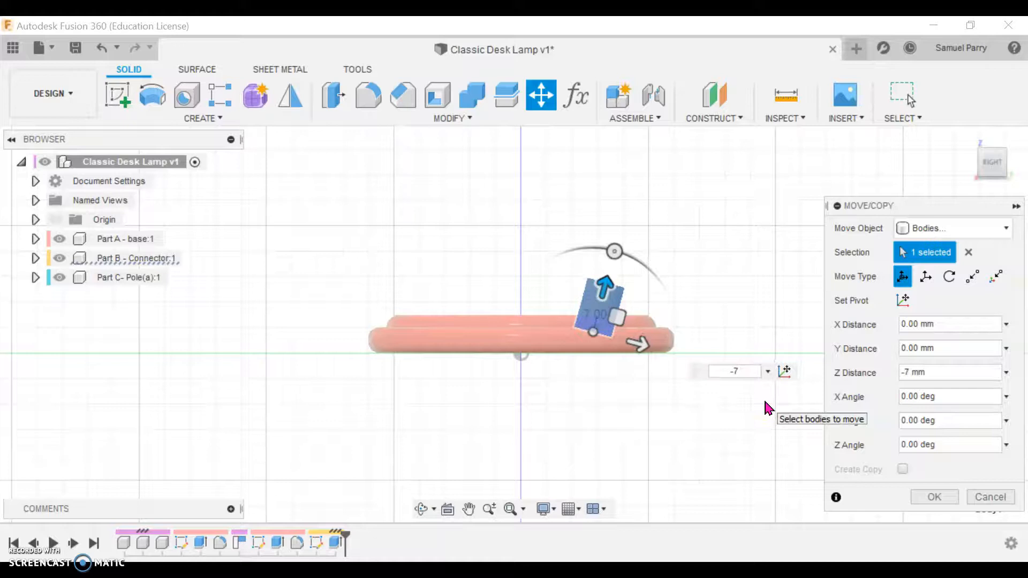
Step: Shift the tilted connector body toward the base's edge with a Y distance of 8 mm and apply the move
left_click_drag(637, 342, 664, 348)
left_click(749, 379)
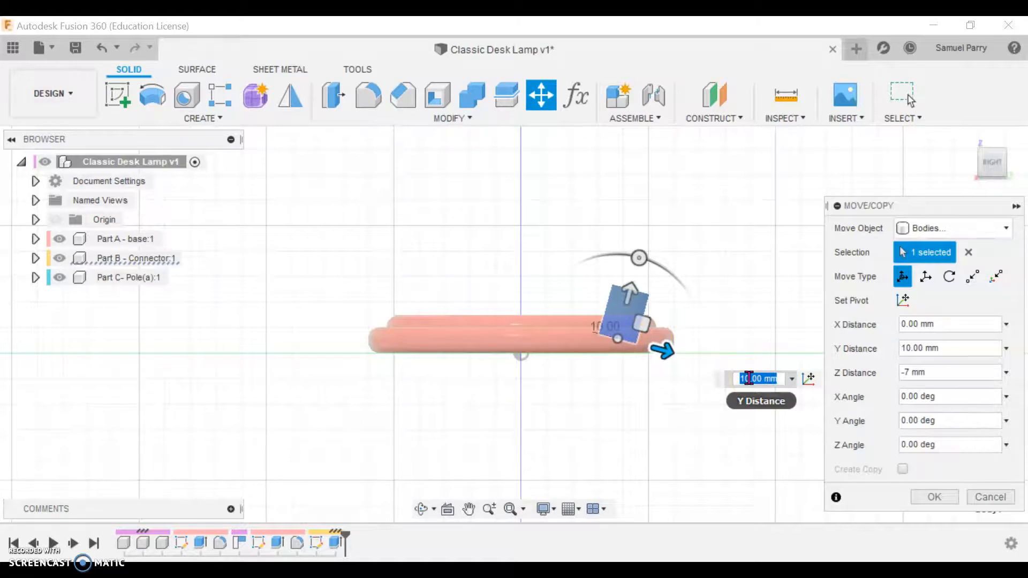
key("BackSpace")
type("8")
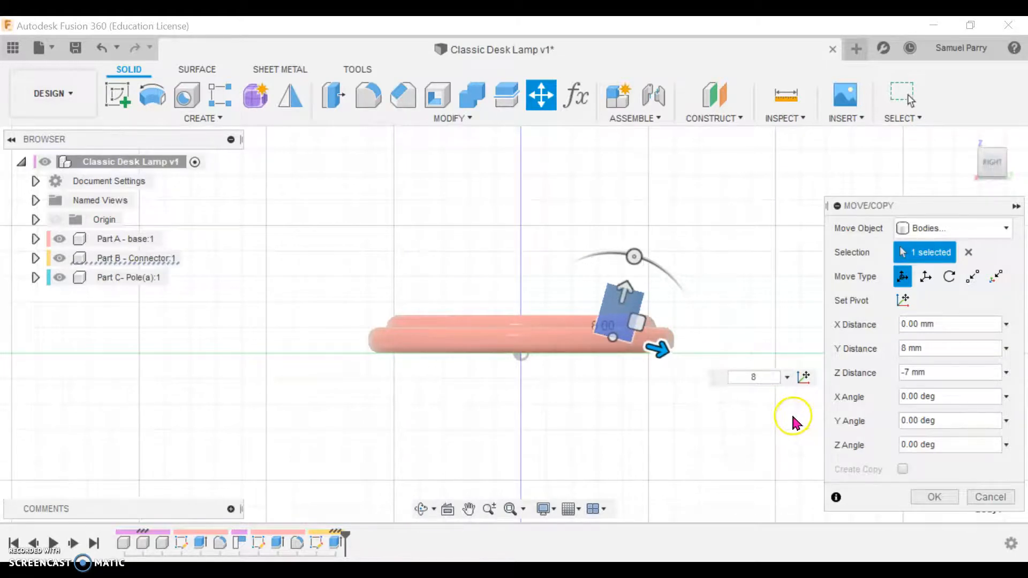
left_click(941, 497)
middle_click_drag(750, 342, 776, 352, "shift")
middle_click_drag(903, 282, 904, 303, "shift")
left_click(993, 154)
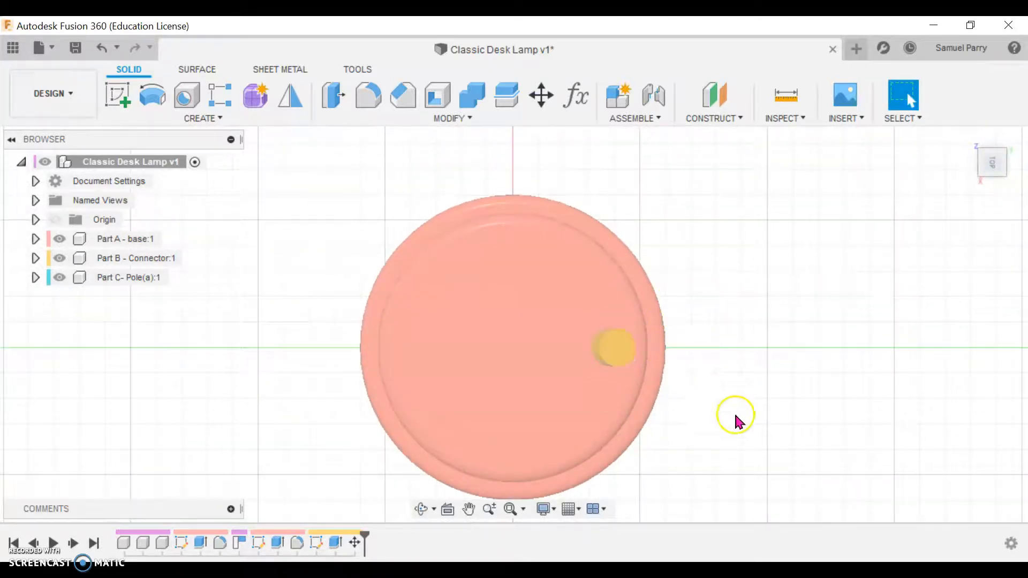
middle_click_drag(705, 464, 708, 362, "shift")
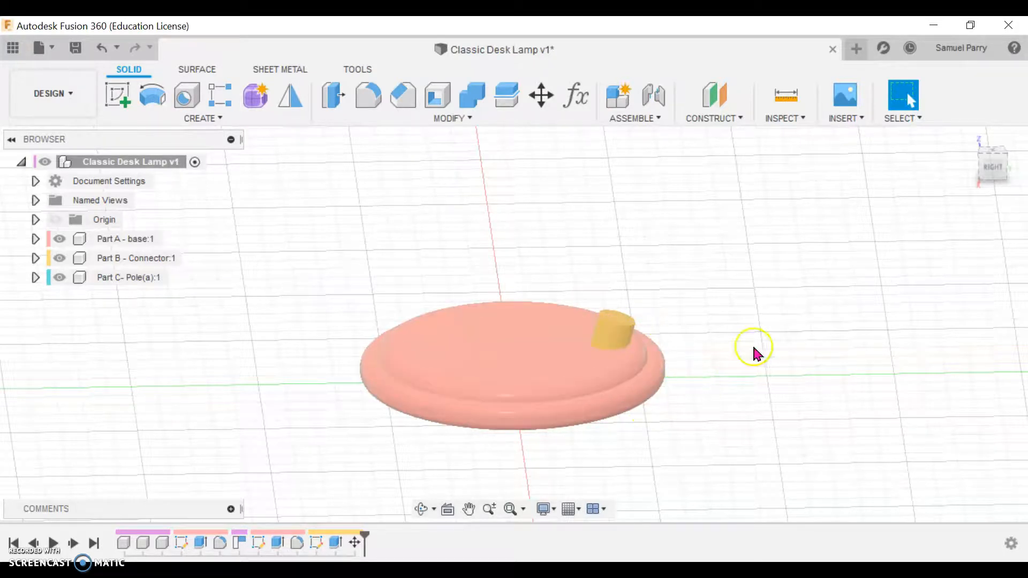
Step: Inspect the tilted connector from the side and below, view the base component on its own, and reactivate the whole assembly
left_click(994, 174)
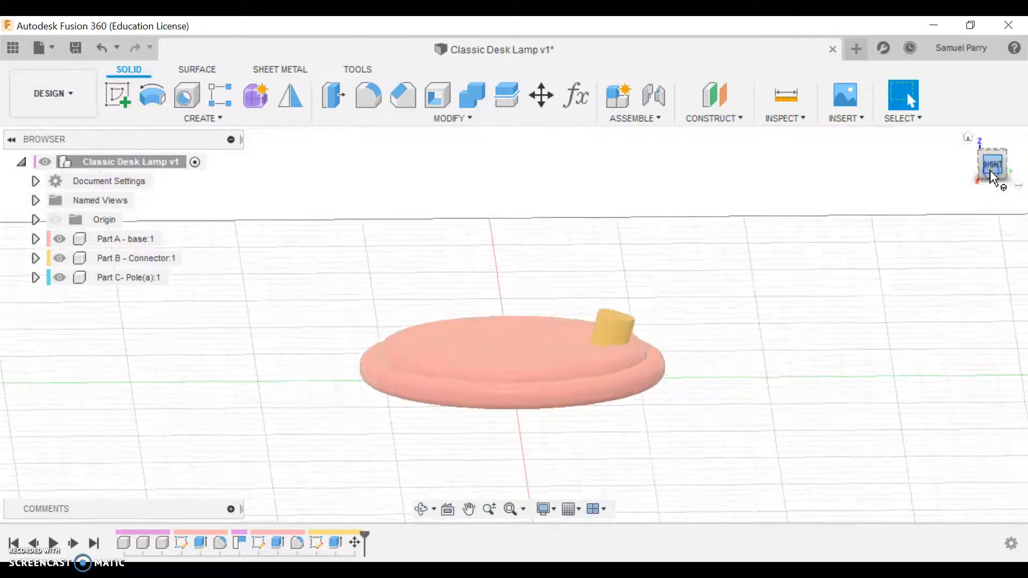
left_click(992, 184)
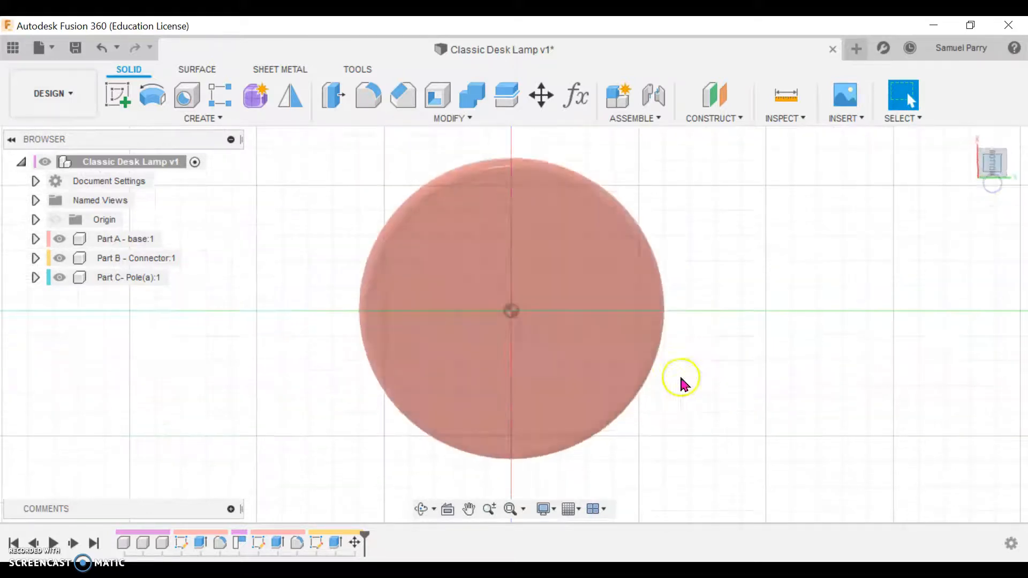
left_click(993, 145)
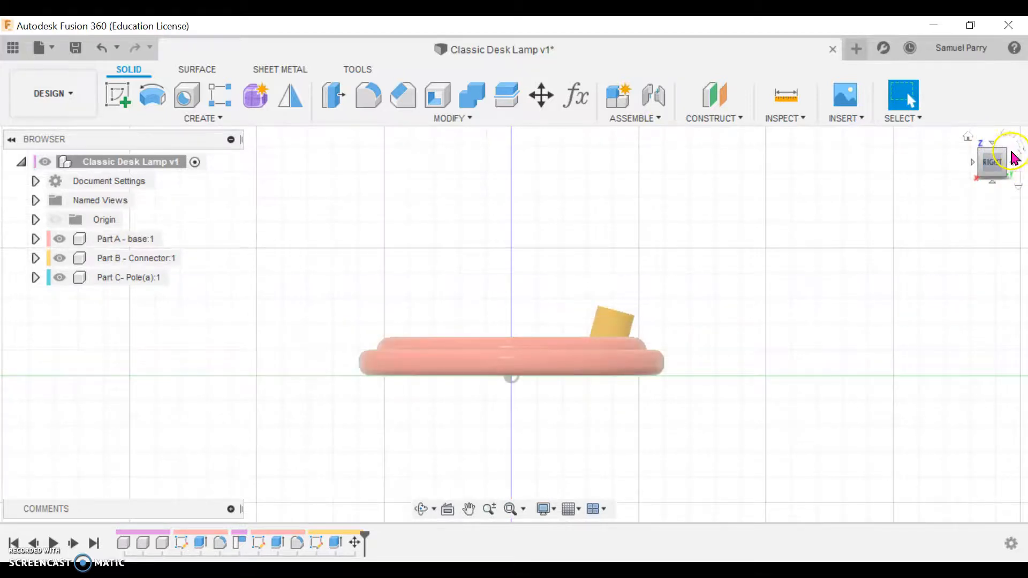
left_click(144, 239)
left_click(171, 241)
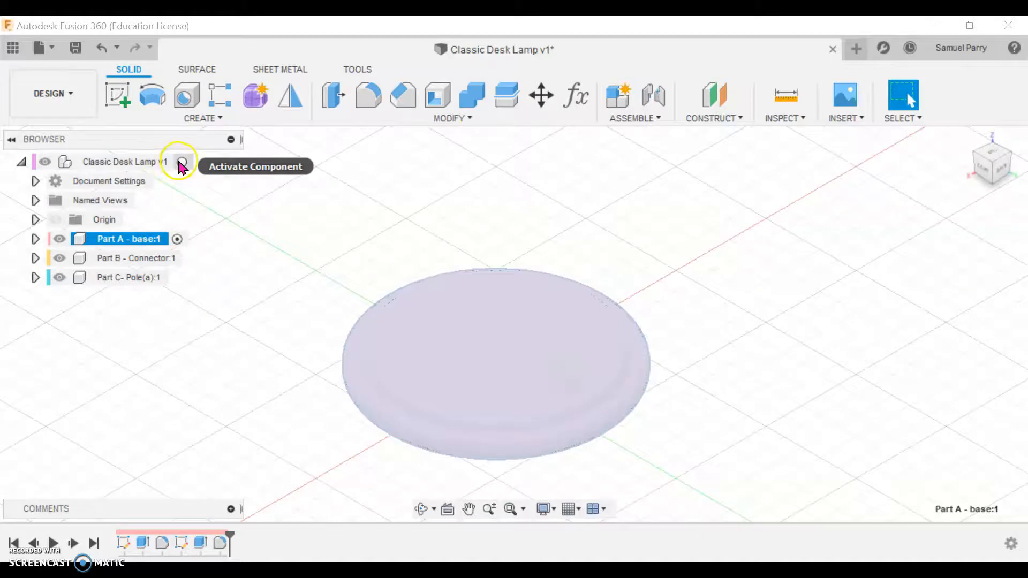
left_click(181, 162)
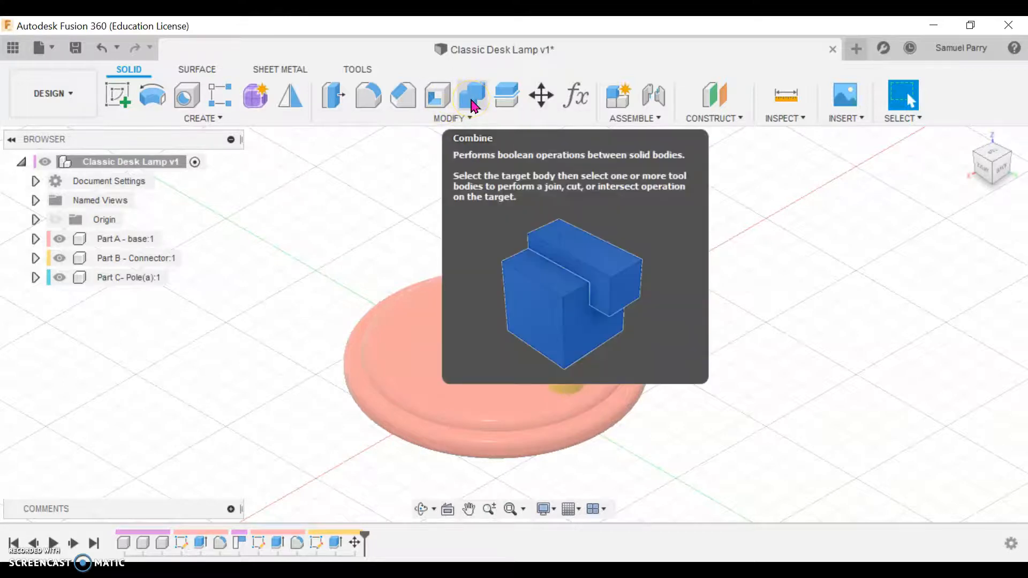
Step: Cut the connector's shape out of the base with Combine, using the connector as the tool body and keeping the tools
left_click(473, 96)
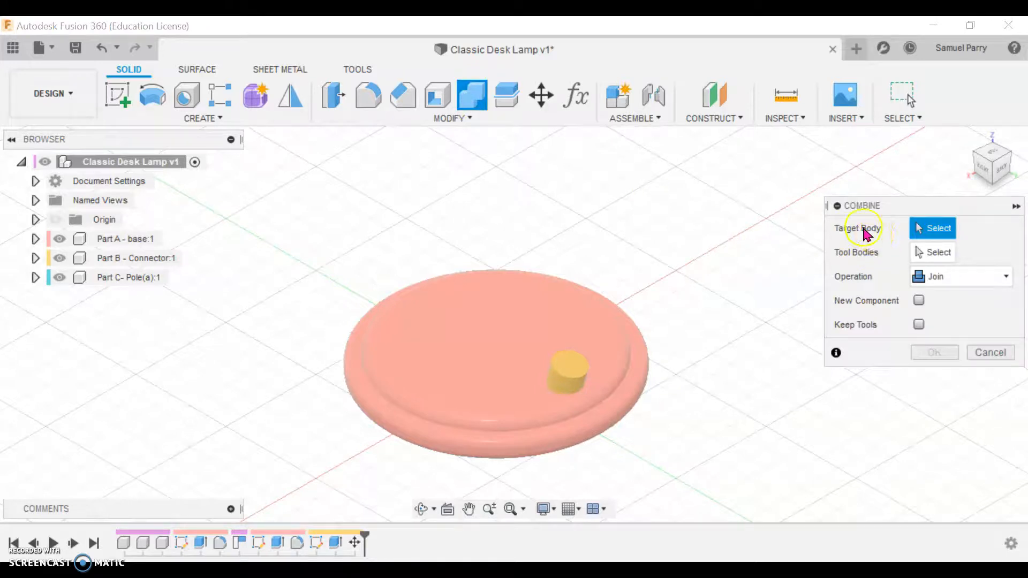
left_click(501, 316)
left_click(871, 264)
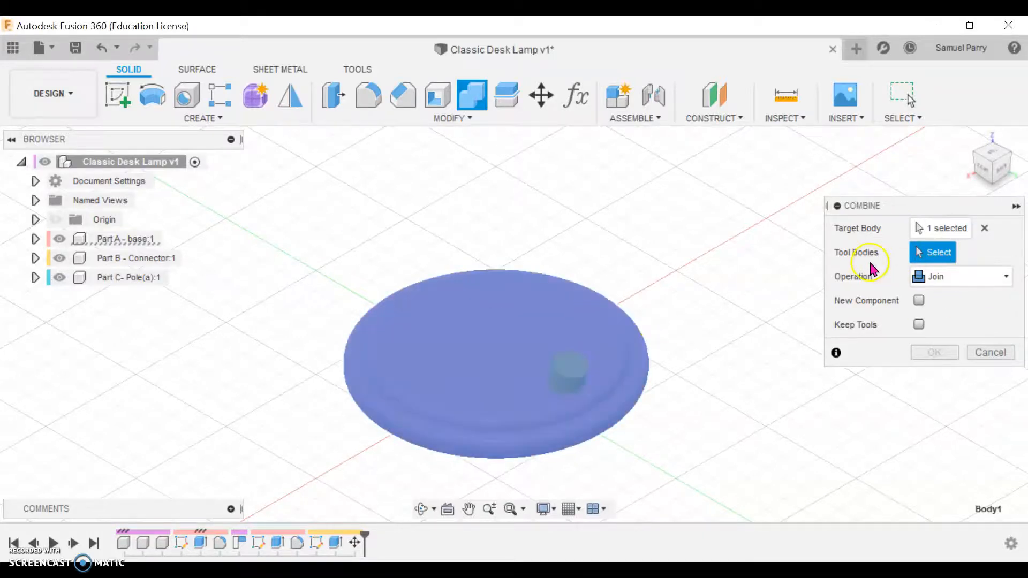
left_click(567, 375)
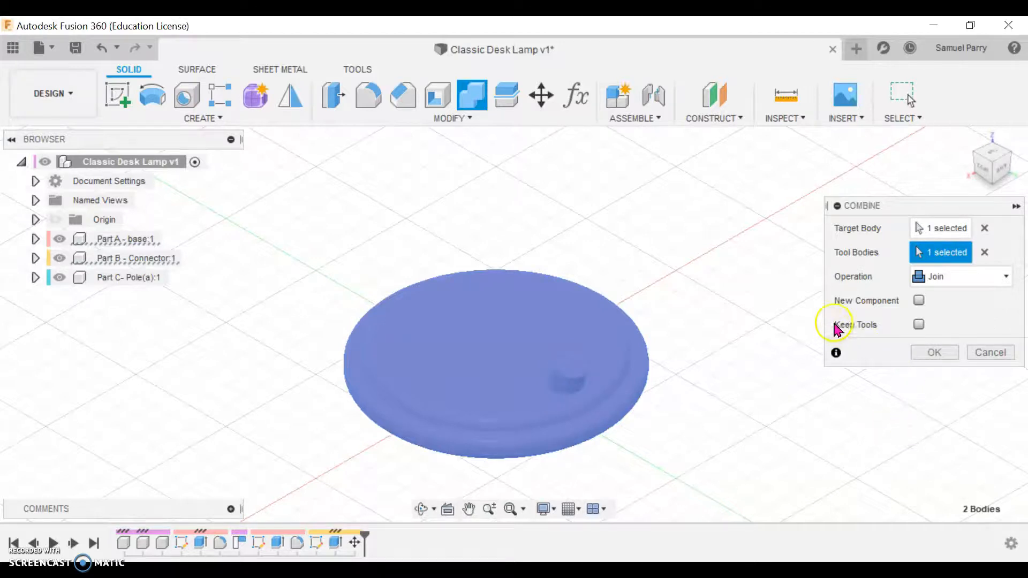
left_click(919, 325)
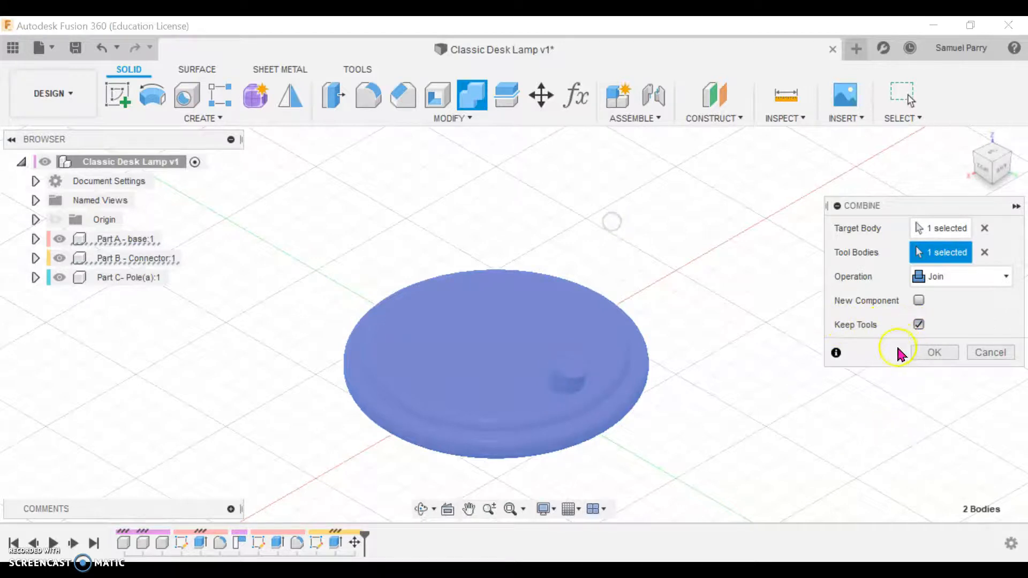
left_click(957, 277)
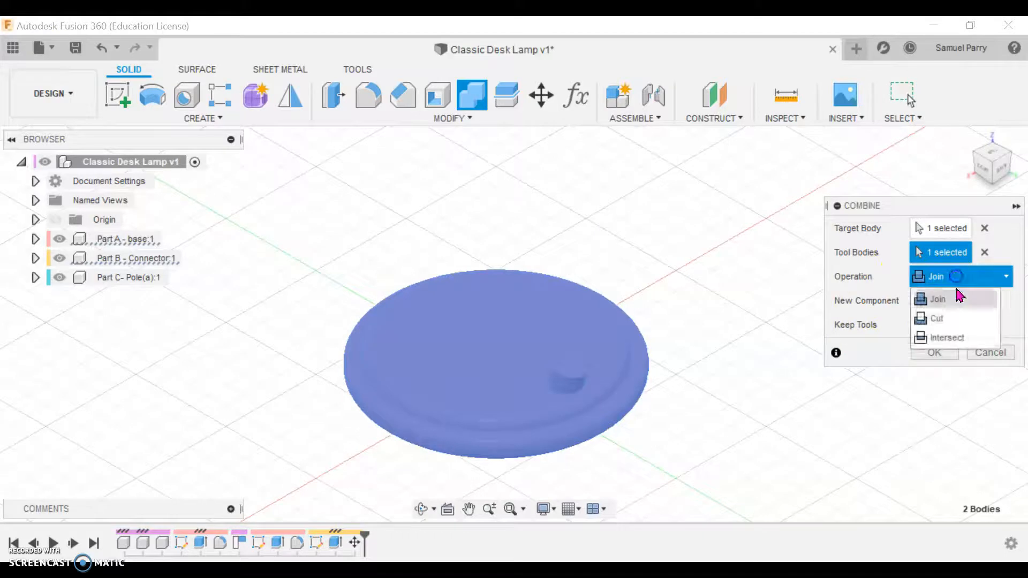
left_click(956, 320)
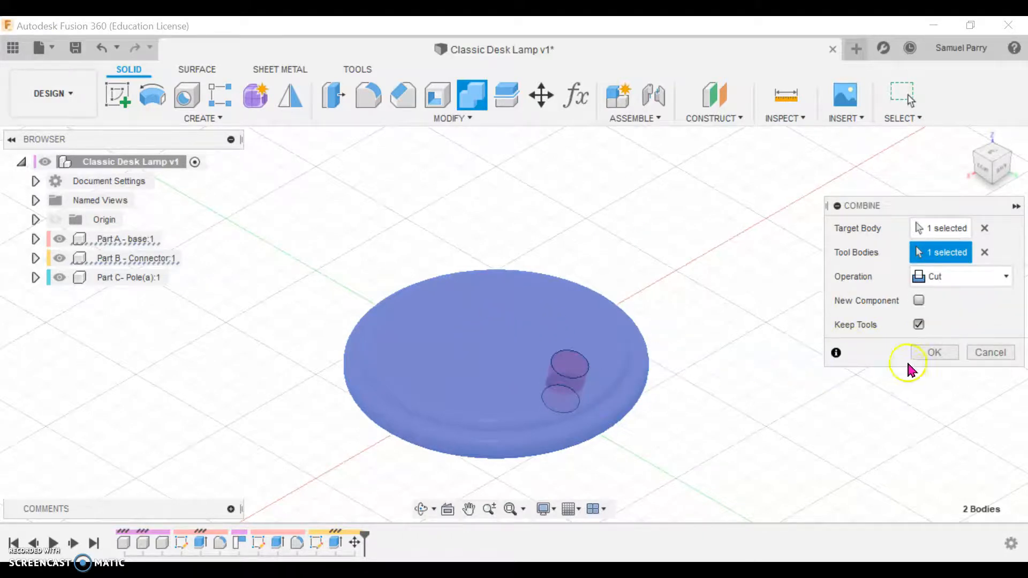
left_click(934, 354)
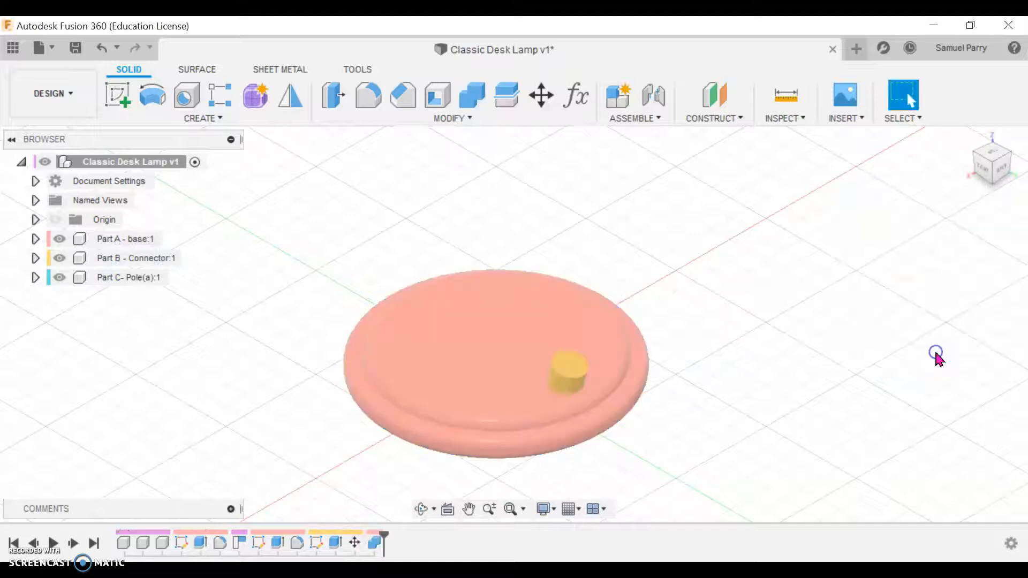
Step: Pull the connector aside to examine the recess in the base, undo that displacement, and check the lamp from the right side
left_click_drag(565, 386, 676, 348)
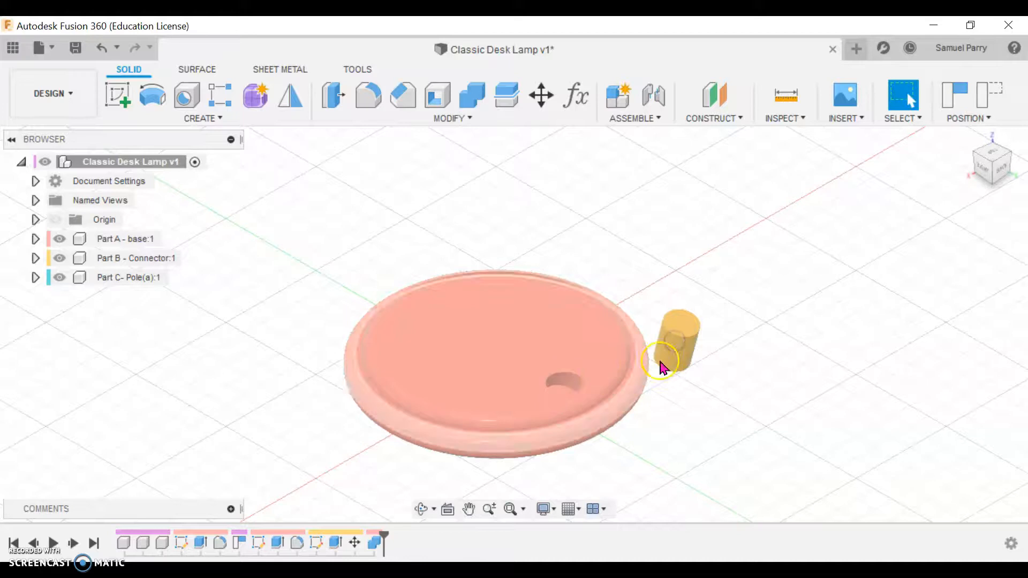
left_click(570, 383)
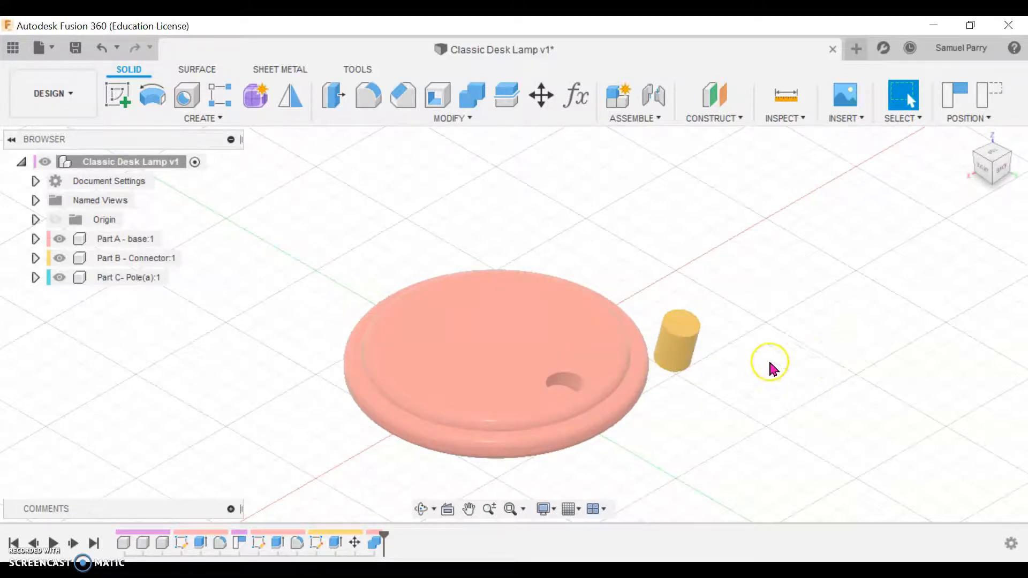
left_click(102, 48)
middle_click_drag(799, 432, 834, 417, "shift")
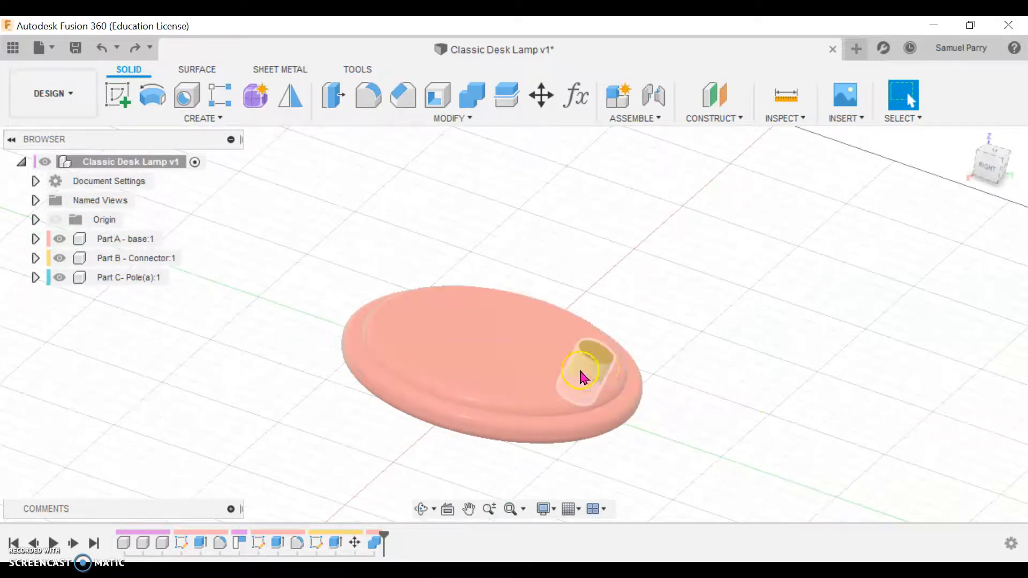
left_click(994, 177)
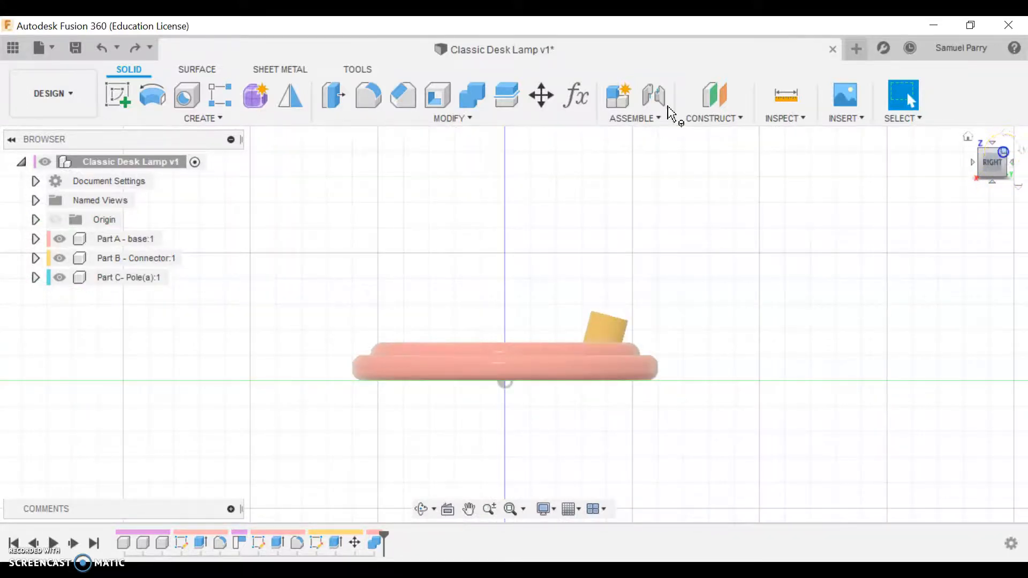
left_click(1003, 151)
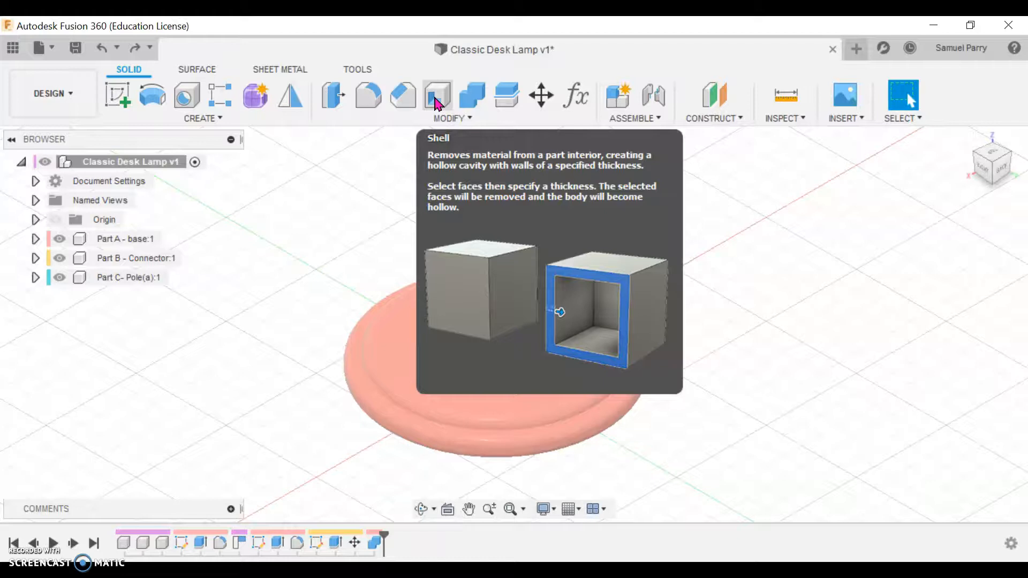
Step: Shell the connector from its upper end face with an inside thickness of 1.5 mm
left_click(439, 100)
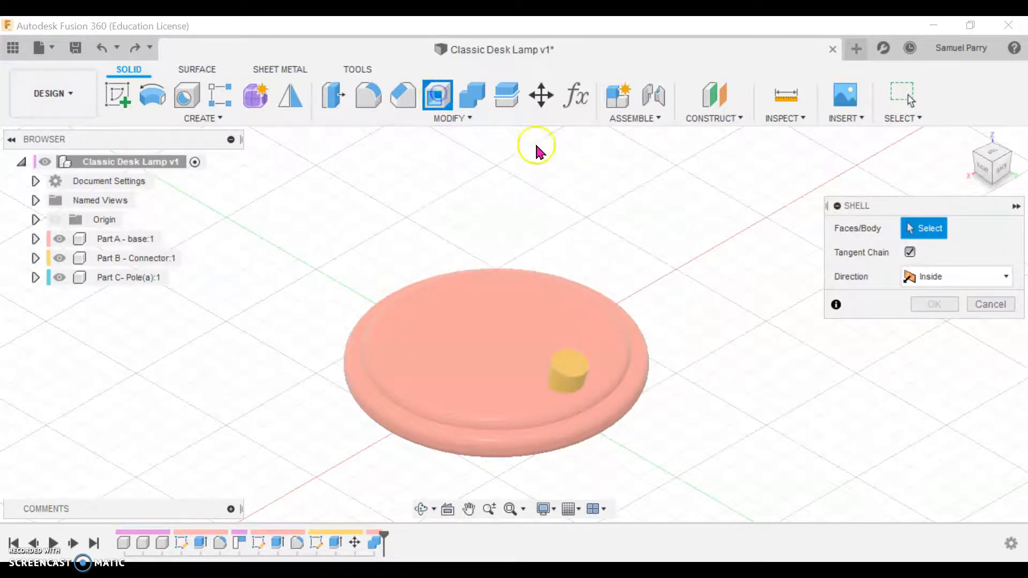
left_click(576, 375)
left_click(573, 369)
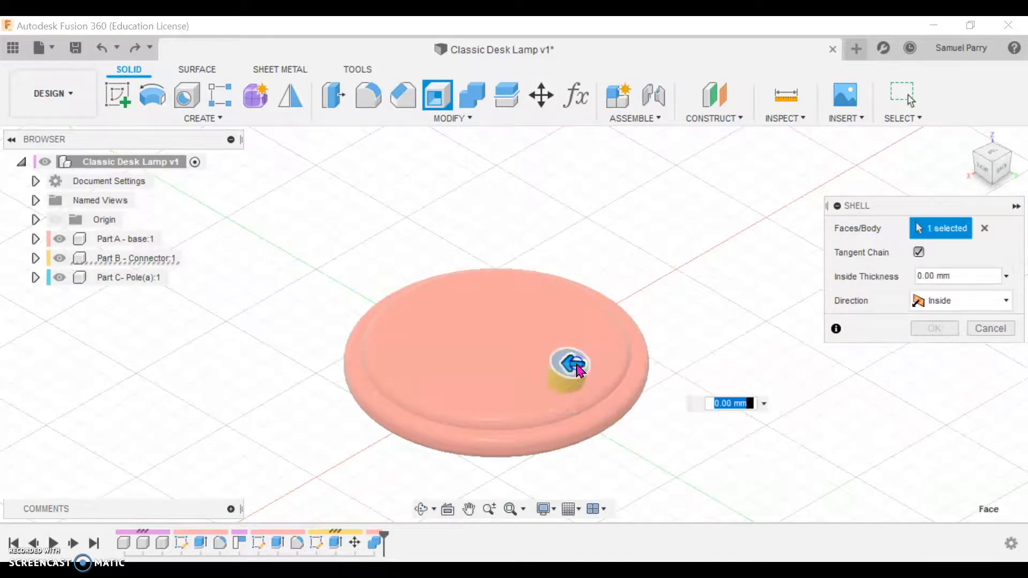
type("1.5")
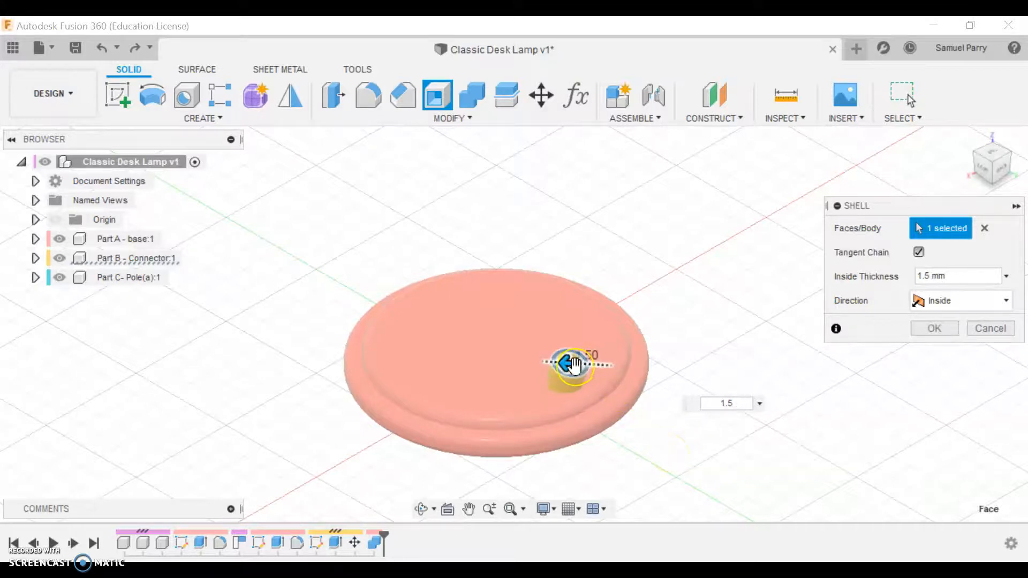
scroll(583, 363, "up", 5)
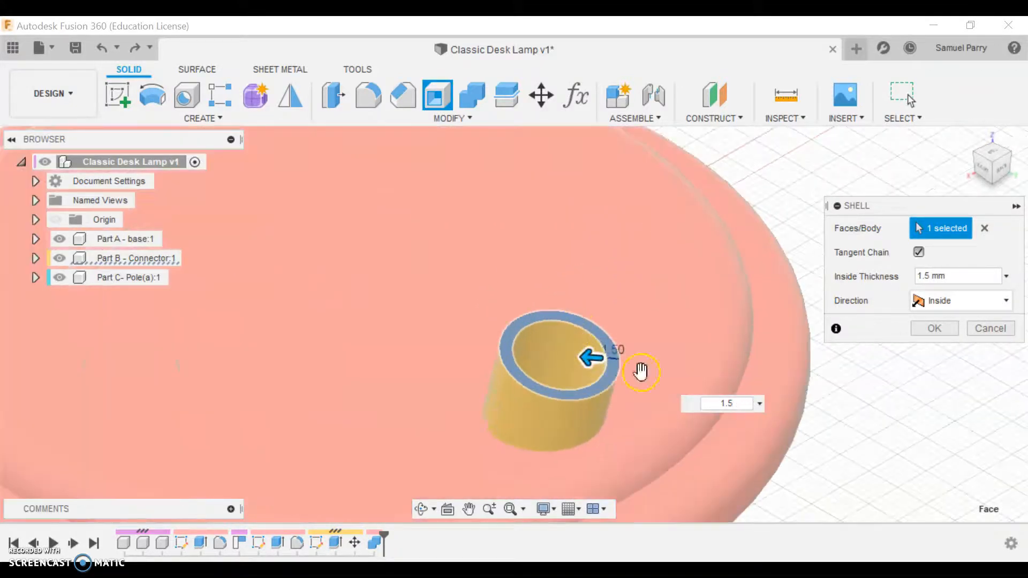
left_click(935, 329)
scroll(859, 448, "down", 5)
middle_click_drag(859, 449, 790, 362)
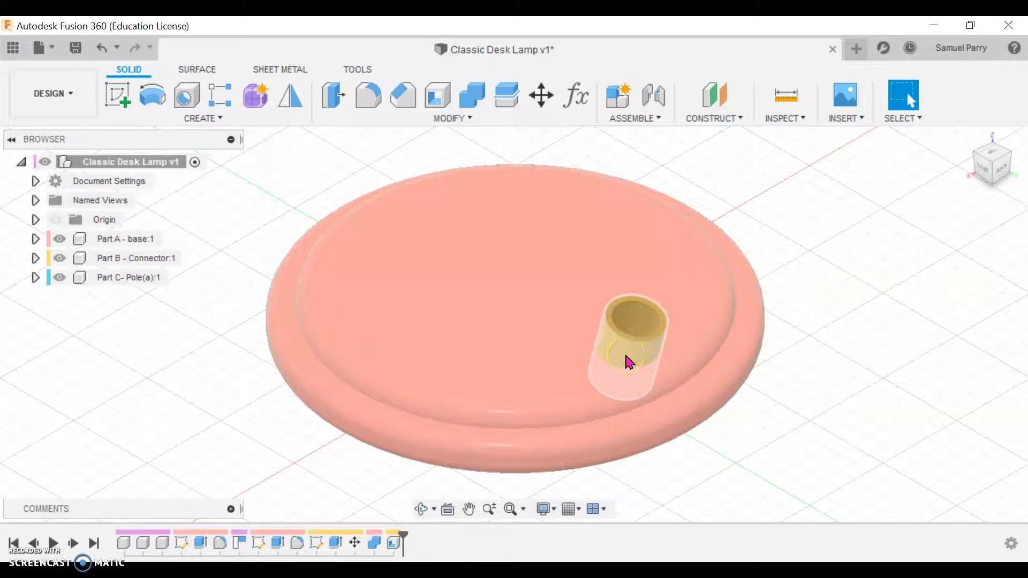
Step: Pull the hollow connector out of the base to compare it with the recess, and undo that displacement
left_click_drag(659, 345, 829, 320)
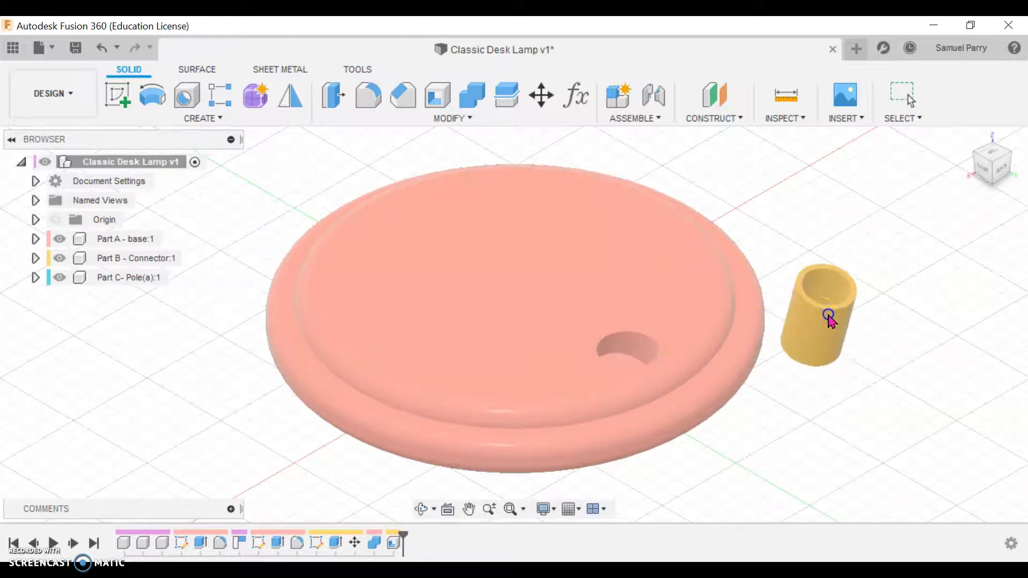
left_click(621, 355)
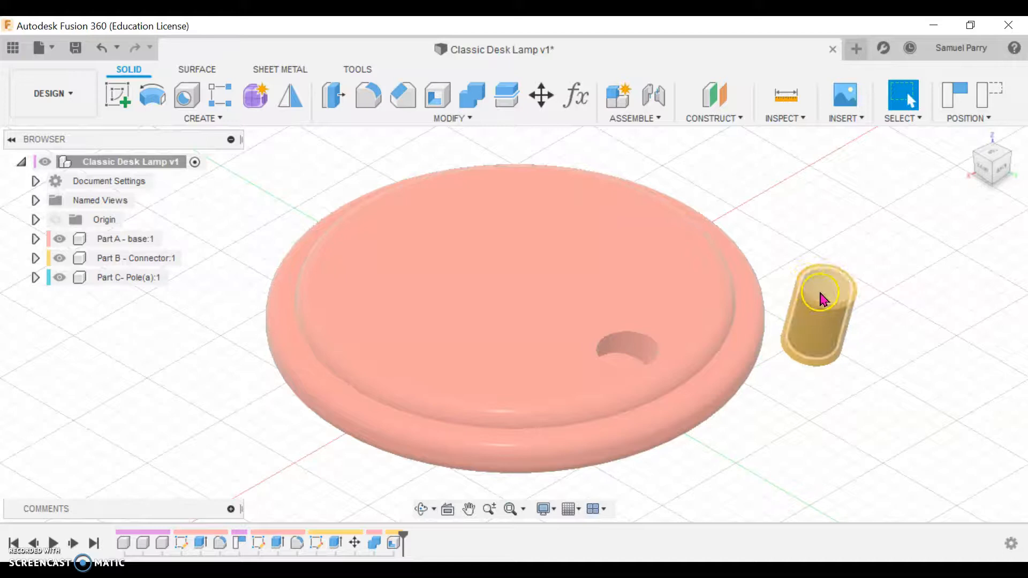
left_click(101, 47)
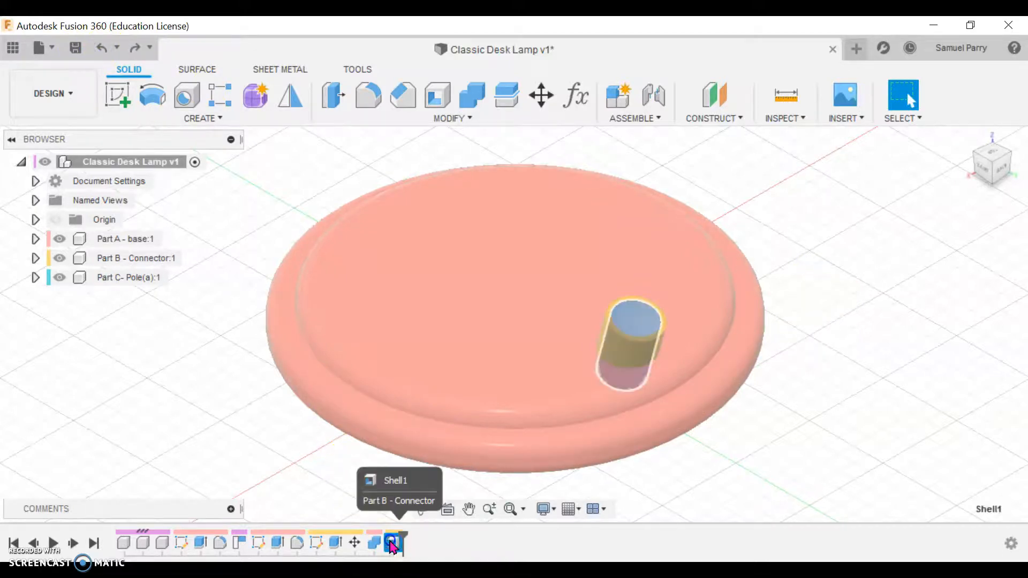
Step: Reorder the timeline so the connector's shell precedes the combine cut, checking the recess by temporarily pulling the connector aside
left_click_drag(369, 539, 370, 541)
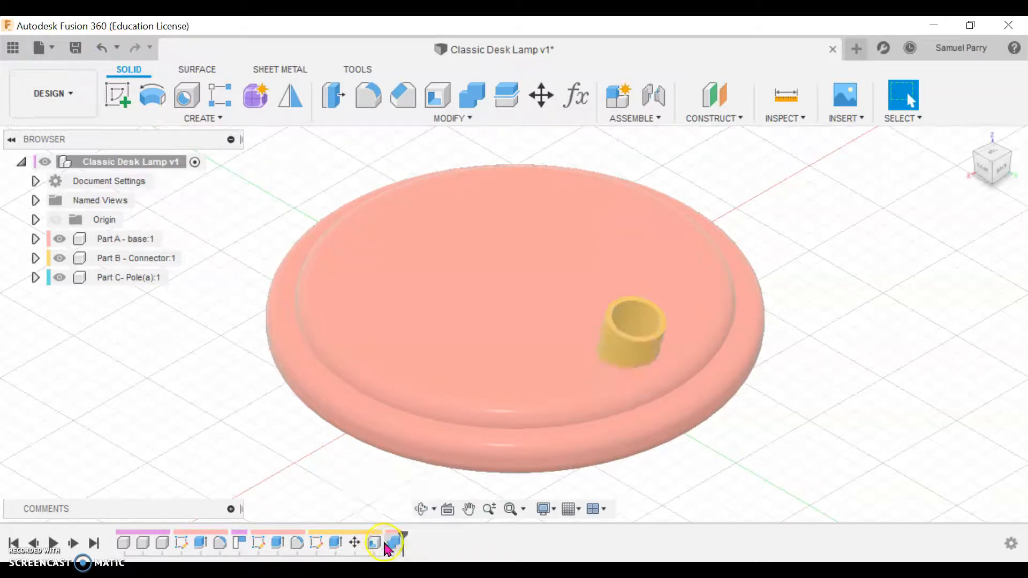
double_click(644, 343)
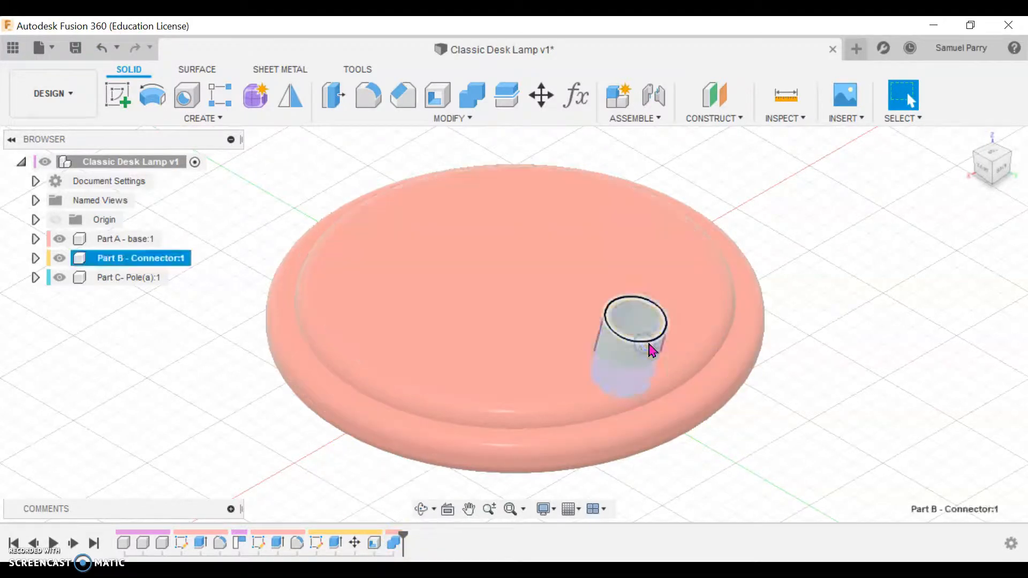
left_click(966, 374)
left_click_drag(638, 342, 828, 308)
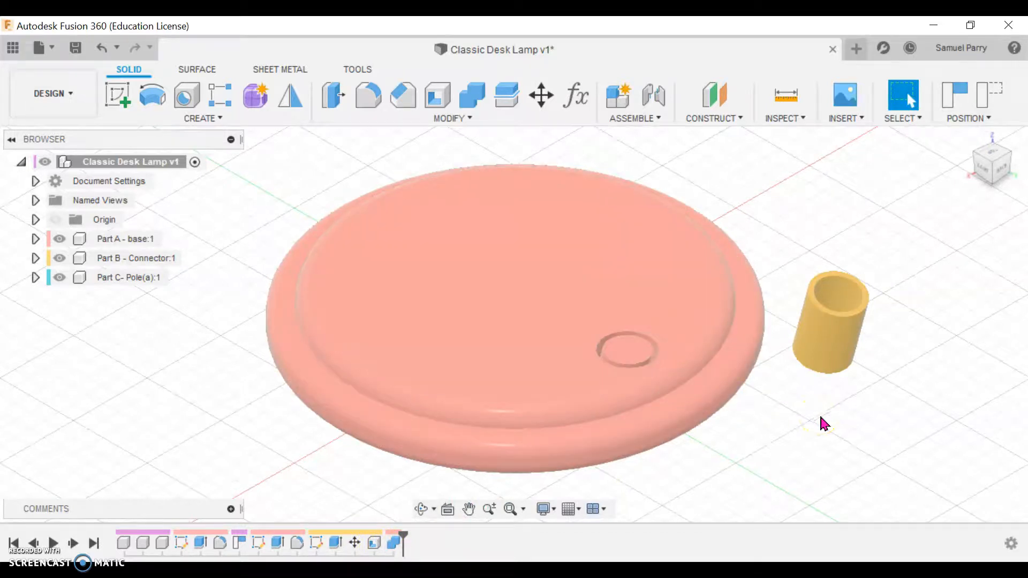
left_click(101, 49)
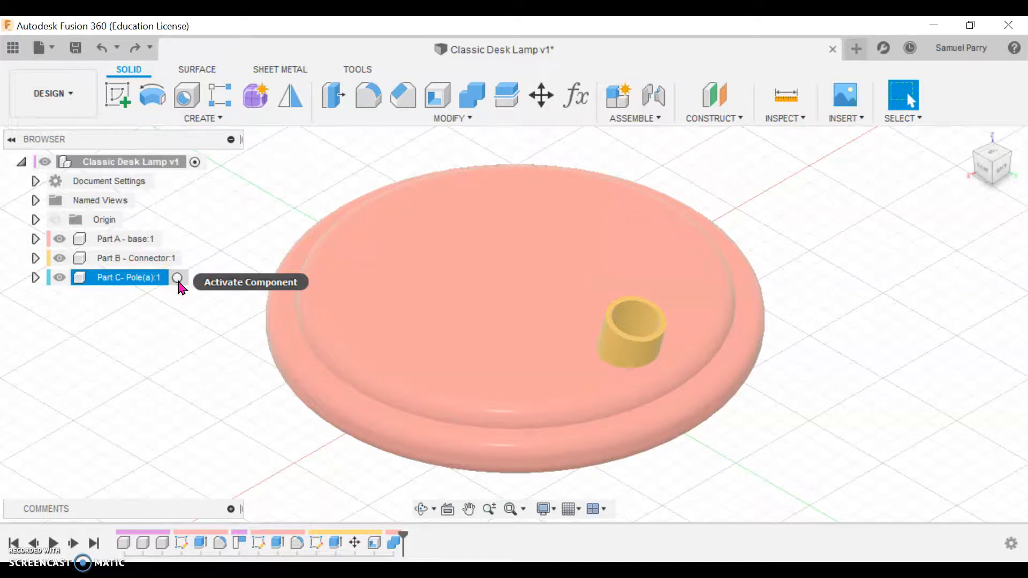
Step: Activate the Part C pole component and start a sketch on the connector's upper end face
left_click(178, 281)
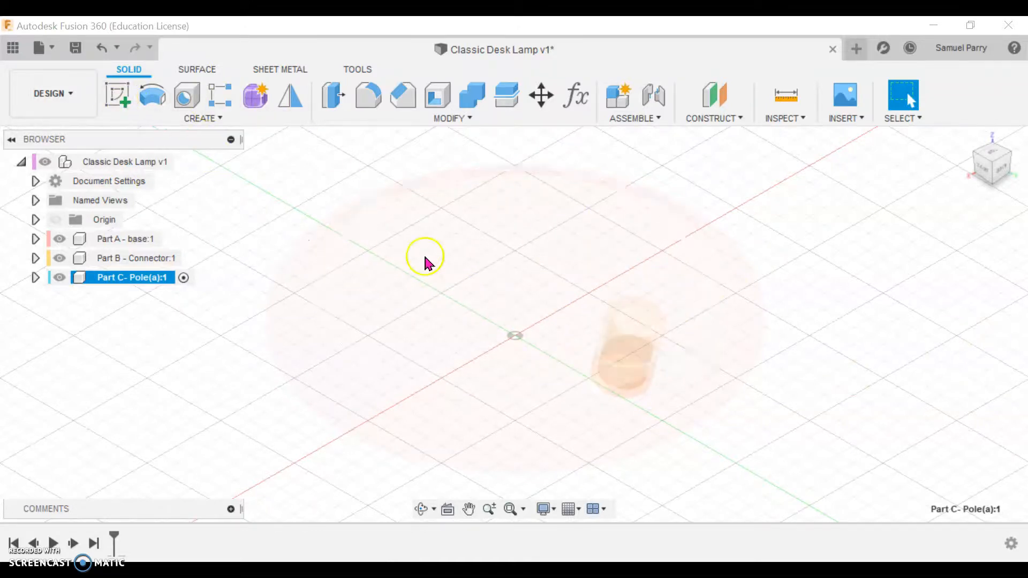
left_click(119, 96)
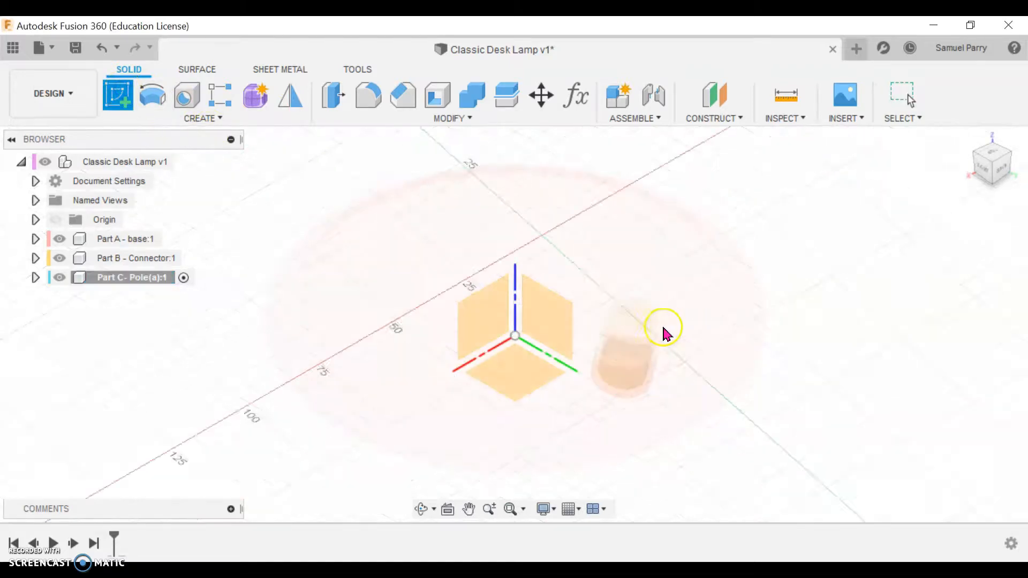
scroll(664, 333, "up", 4)
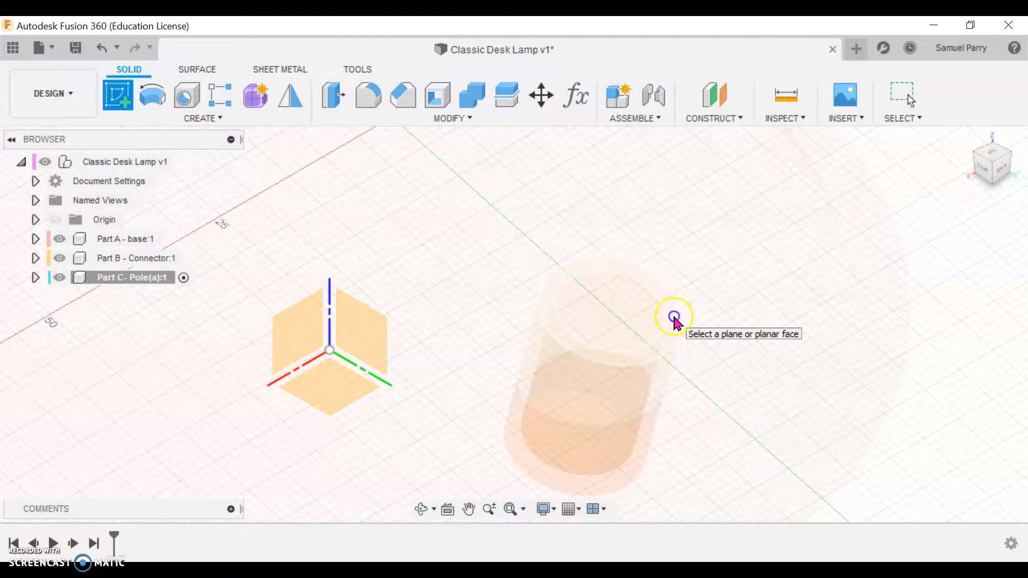
left_click(674, 321)
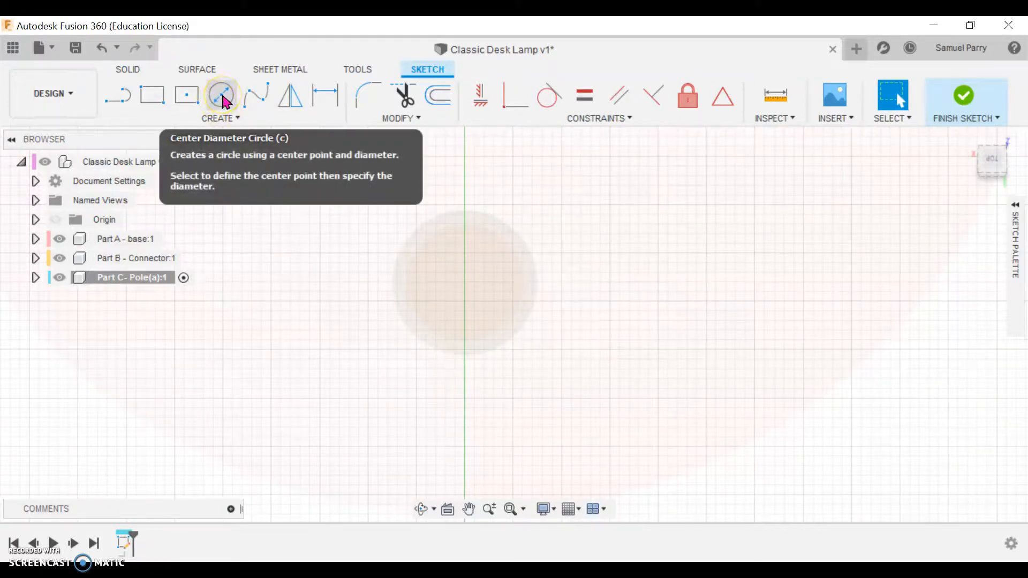
Step: Try drawing a 12 mm circle centred on the connector's bore, and undo it
left_click(225, 100)
left_click(455, 320)
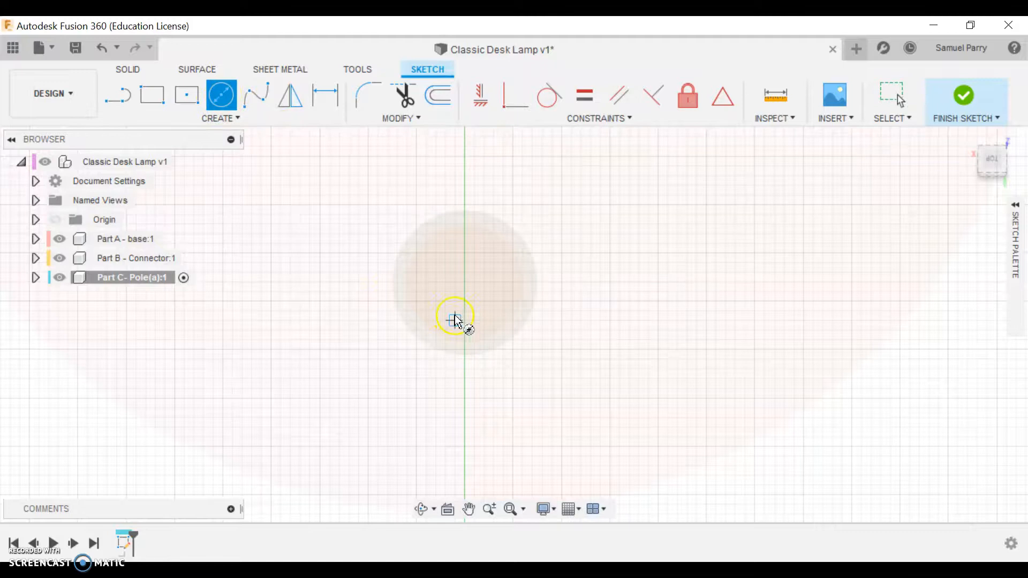
left_click(466, 283)
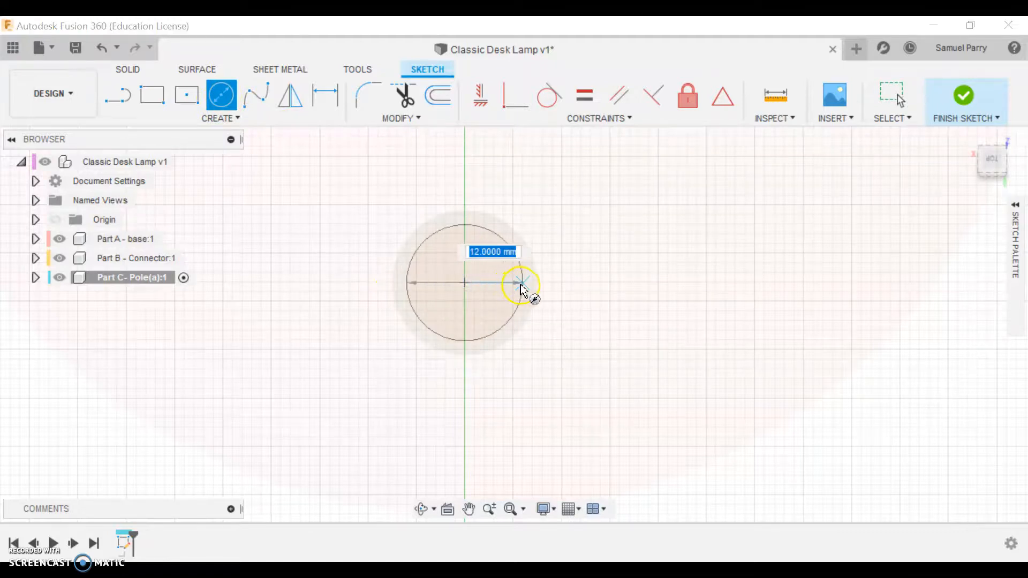
key("Escape")
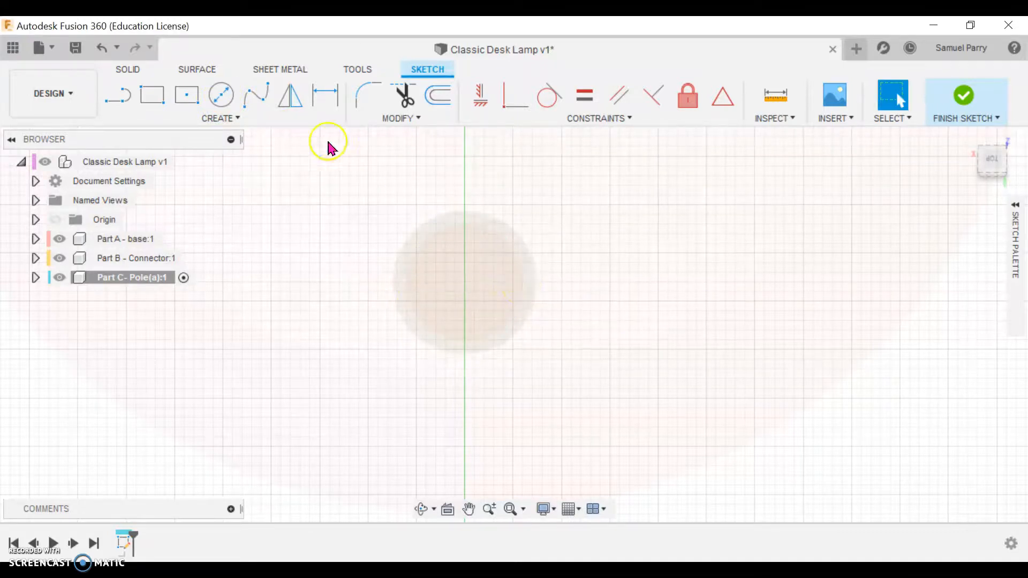
left_click(220, 97)
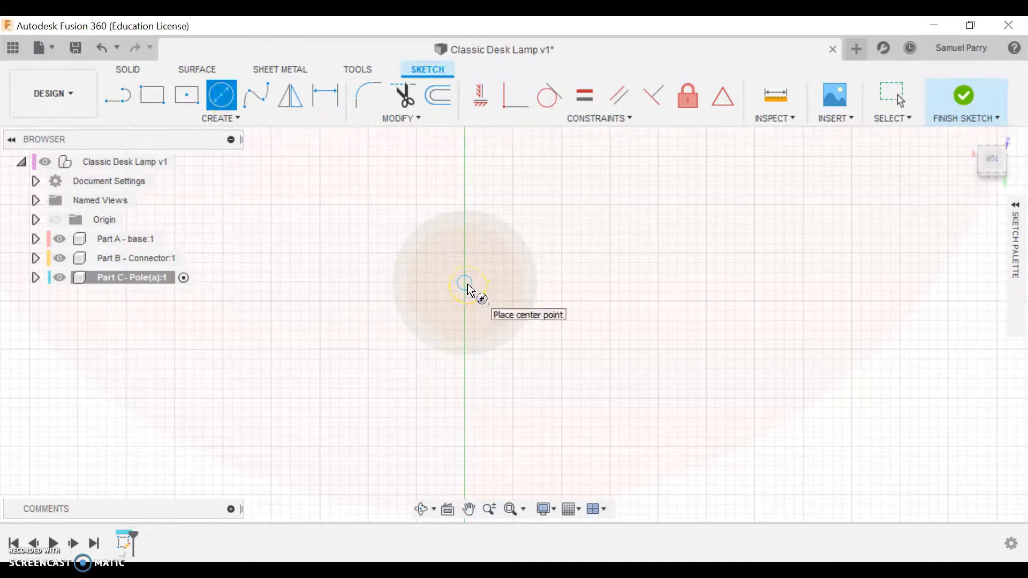
left_click(467, 285)
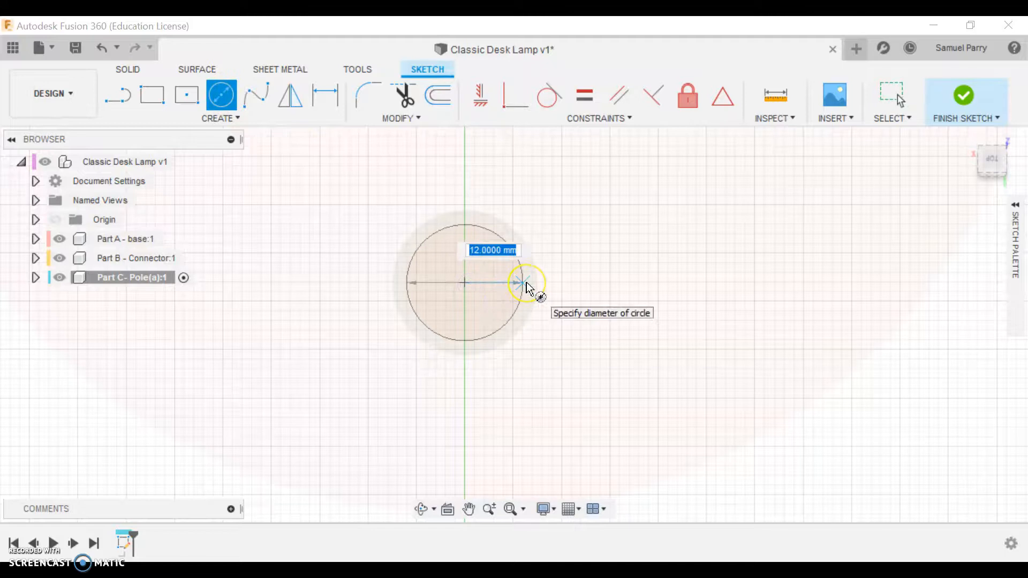
left_click(528, 289)
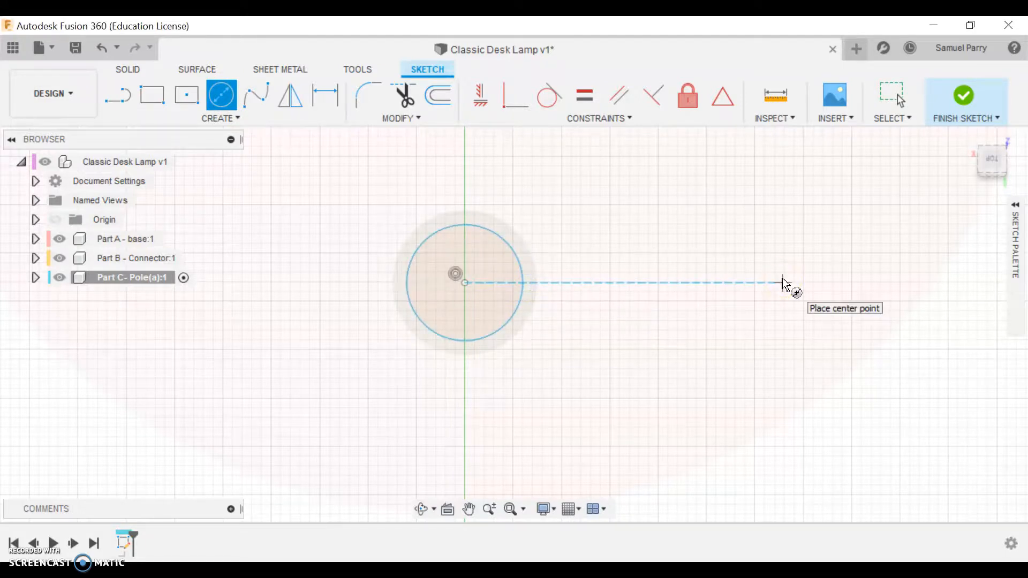
key("Escape")
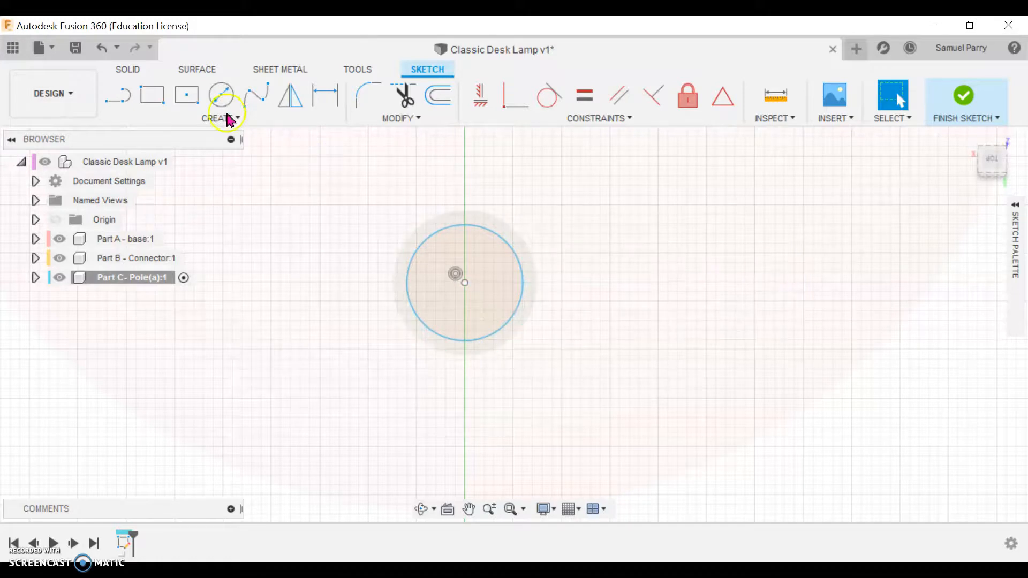
left_click(102, 47)
left_click(489, 396)
middle_click_drag(525, 397, 559, 328, "shift")
left_click(152, 259)
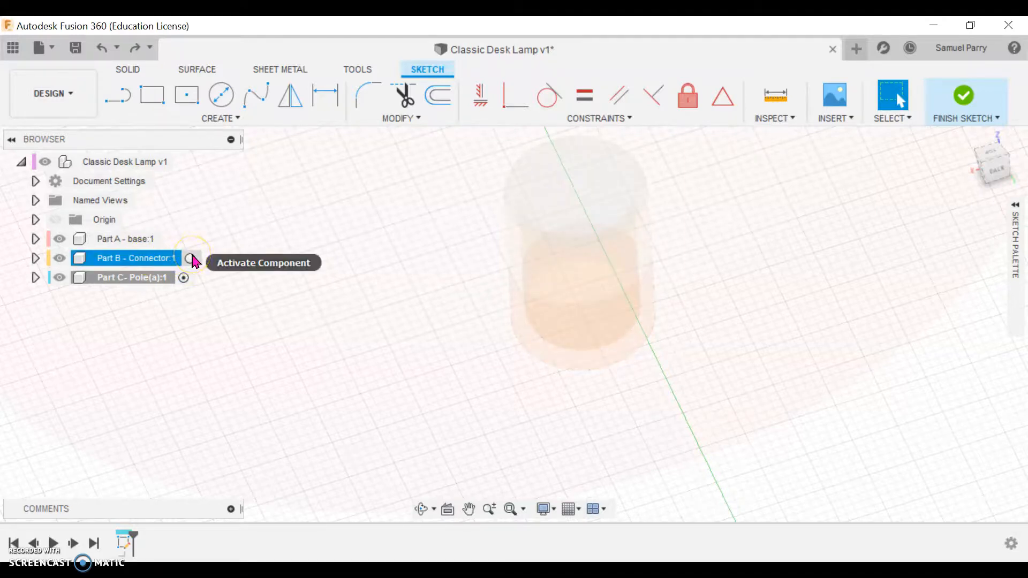
left_click(172, 279)
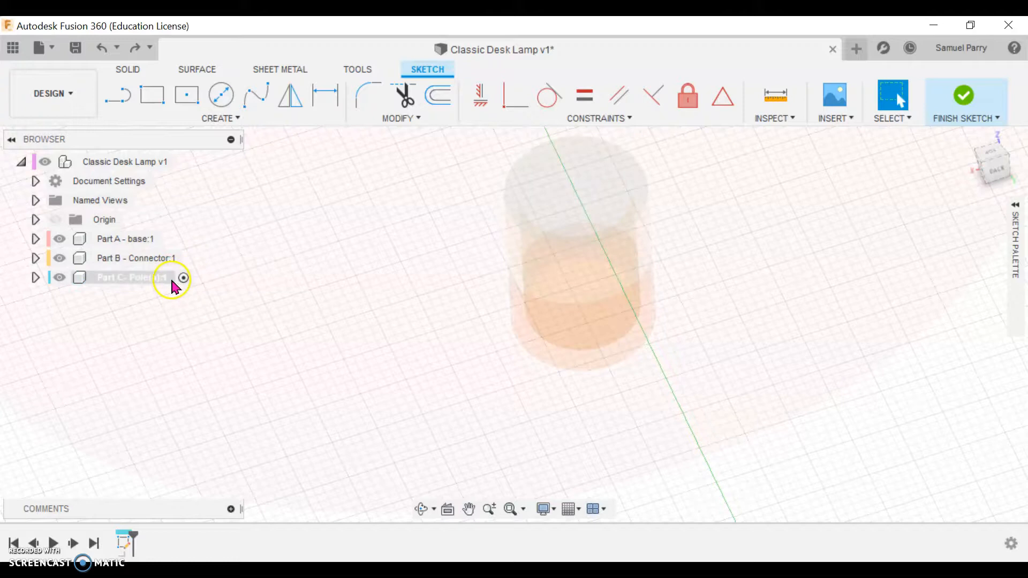
left_click(991, 158)
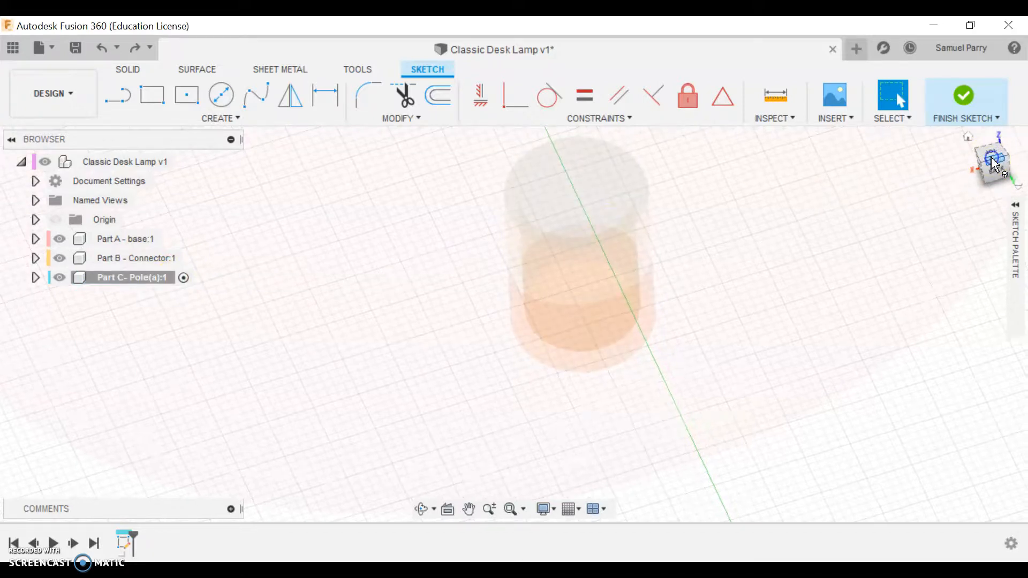
left_click(991, 155)
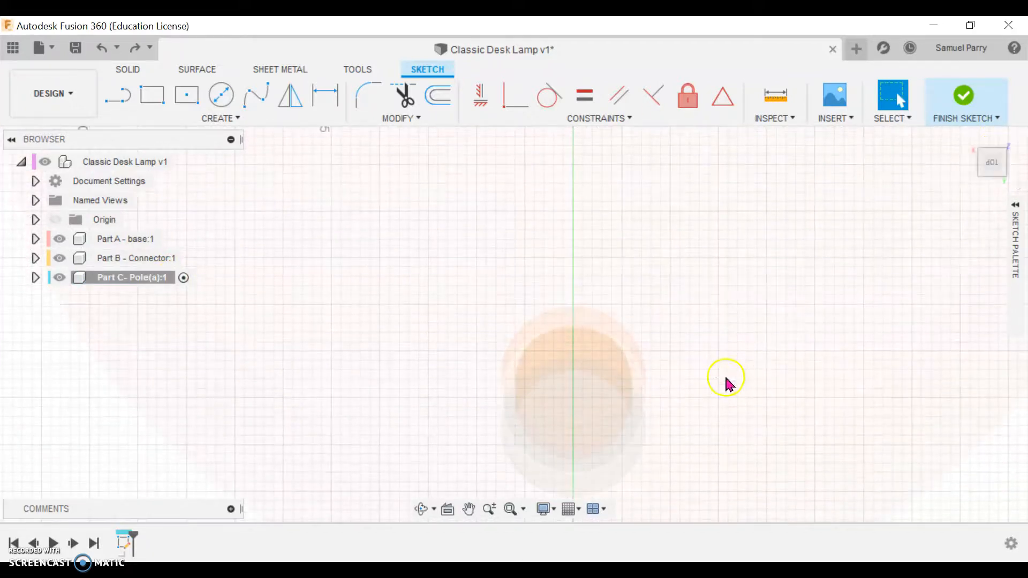
middle_click_drag(726, 384, 707, 267)
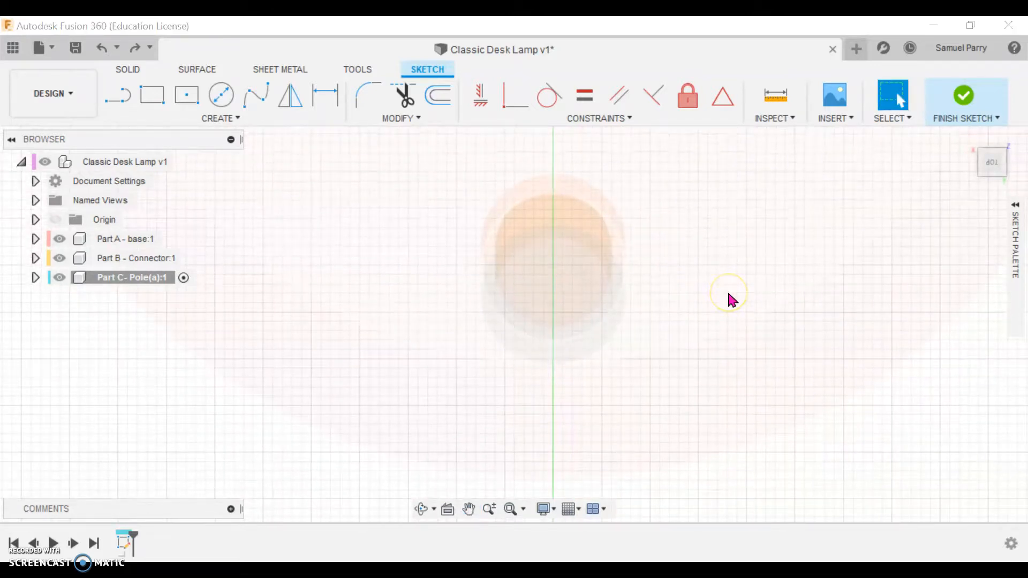
Step: Project the connector's inner rim edge into the pole sketch with the projection link enabled
type("sproject")
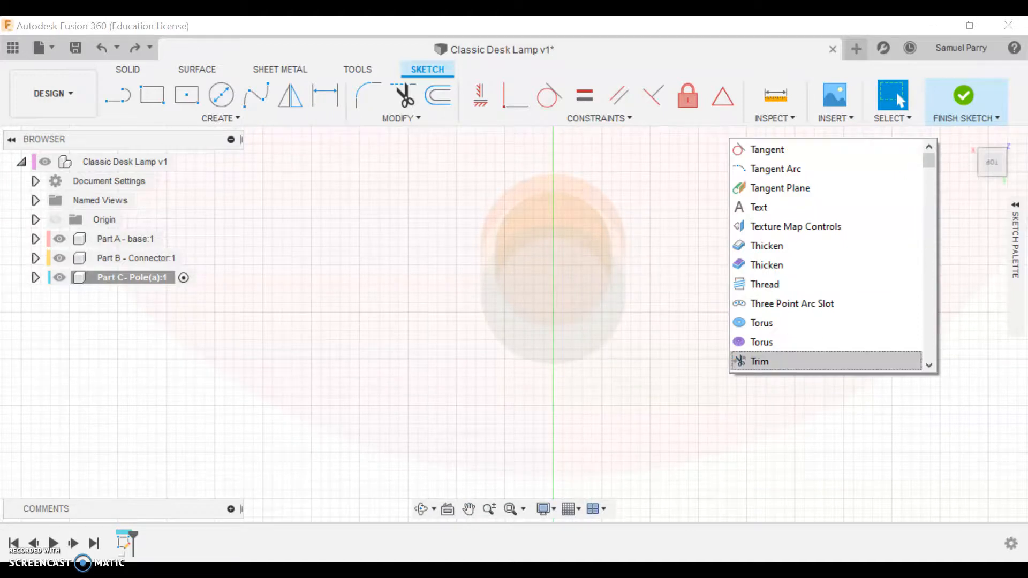
left_click(863, 450)
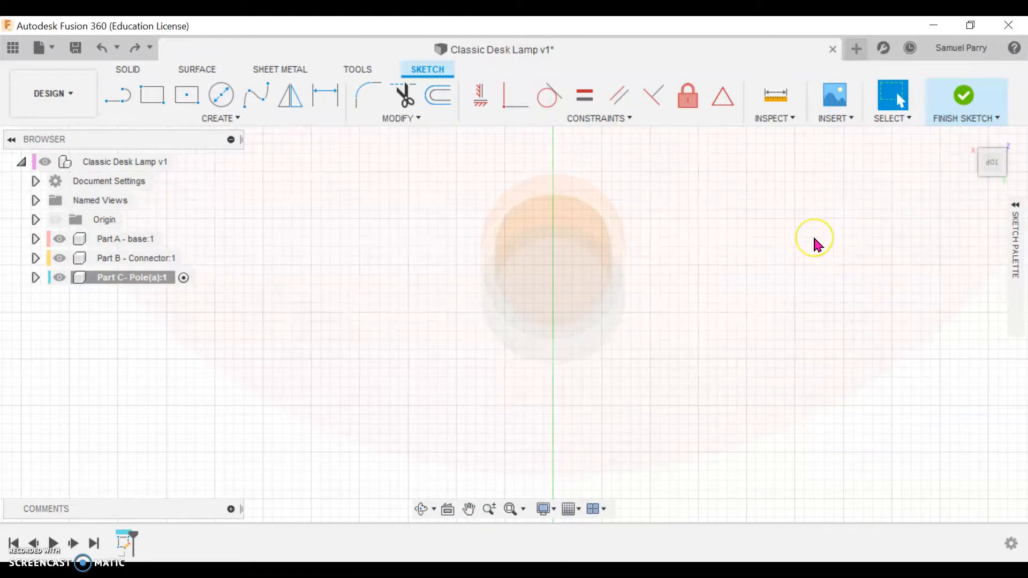
type("s")
type("proj")
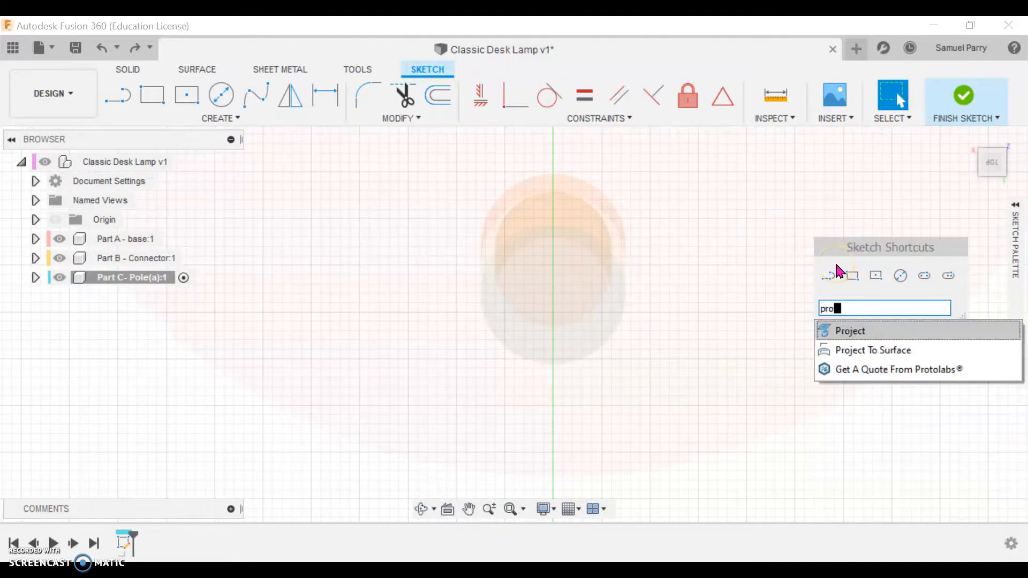
left_click(850, 329)
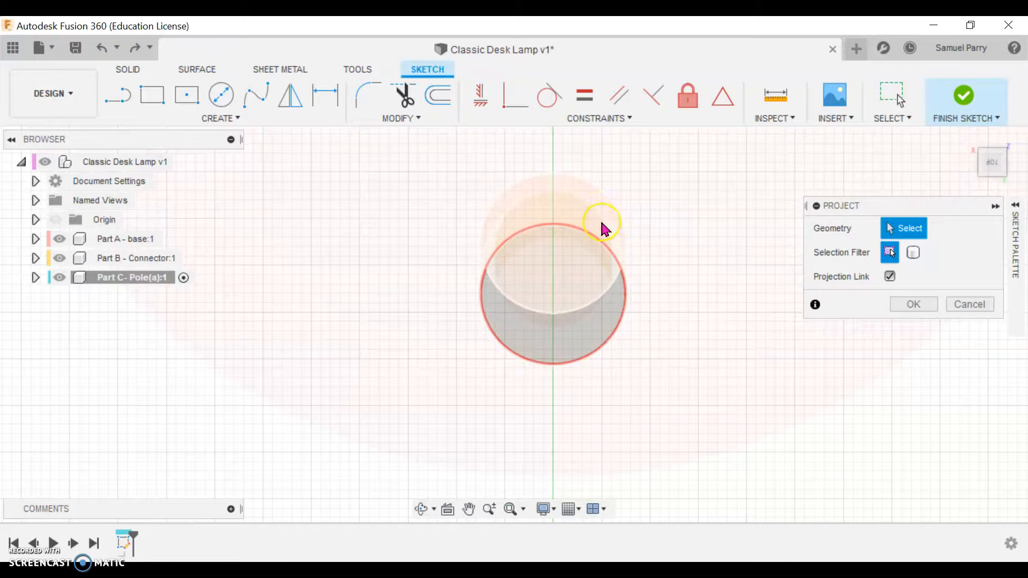
middle_click_drag(608, 248, 626, 206, "shift")
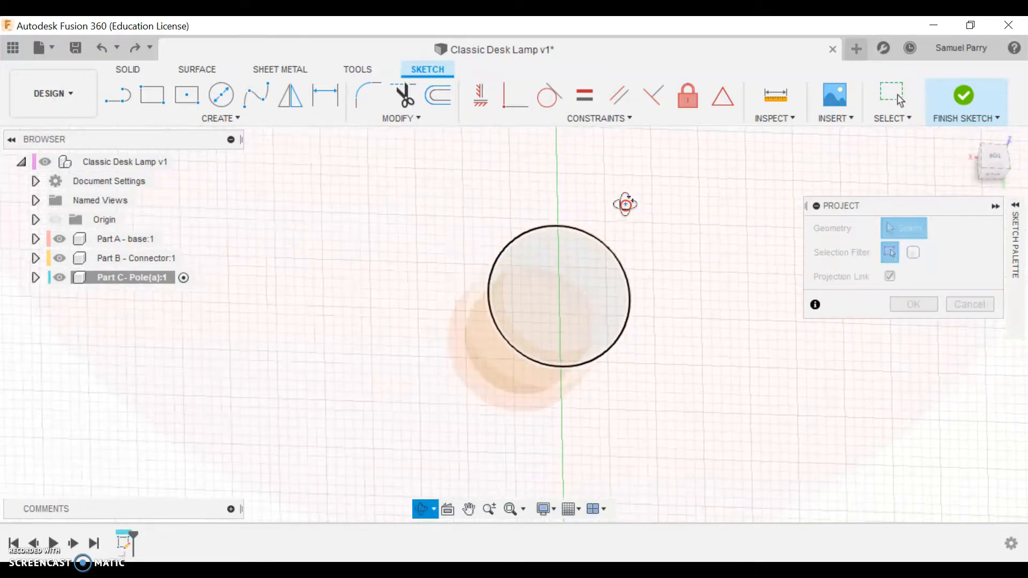
left_click(600, 256)
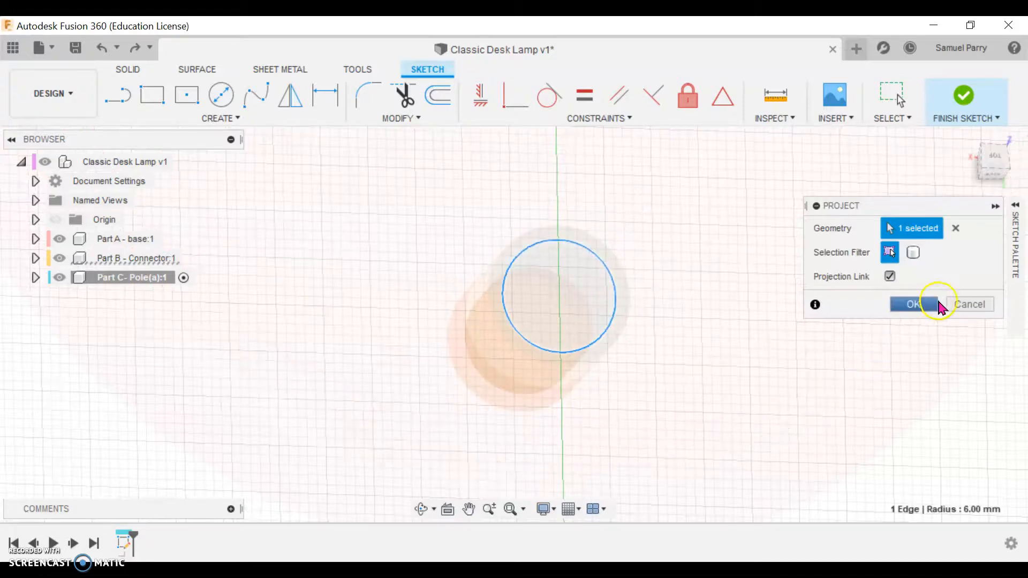
left_click(913, 304)
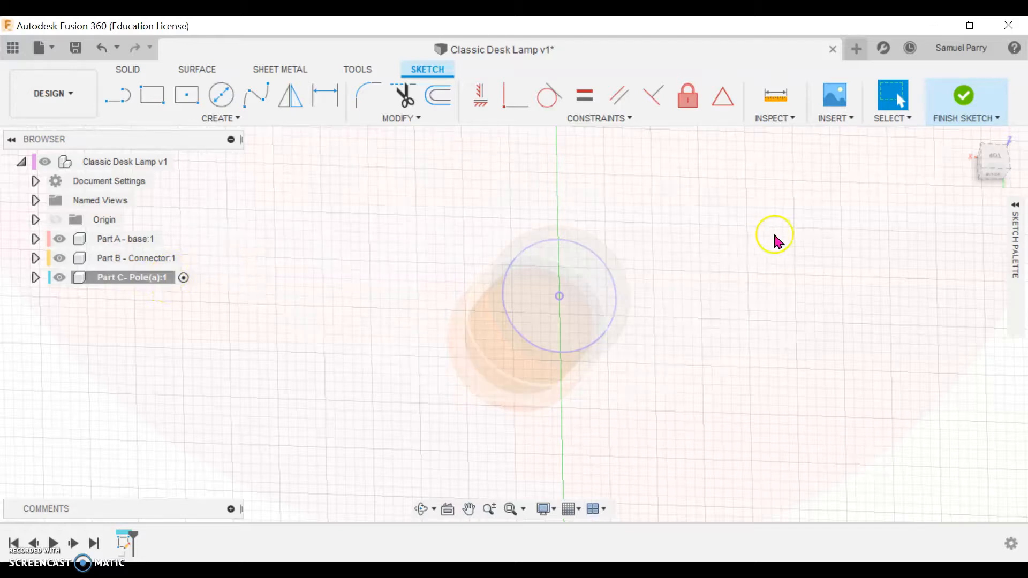
Step: Finish the sketch and set up a two-sided extrusion of the projected circle, reaching 18 mm down into the connector on side 2
left_click(958, 107)
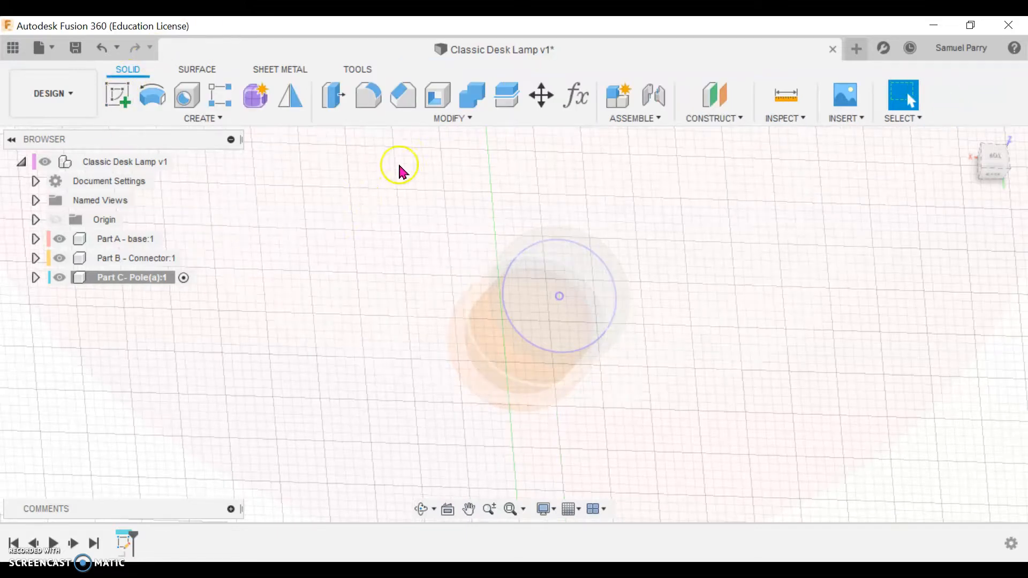
key("e")
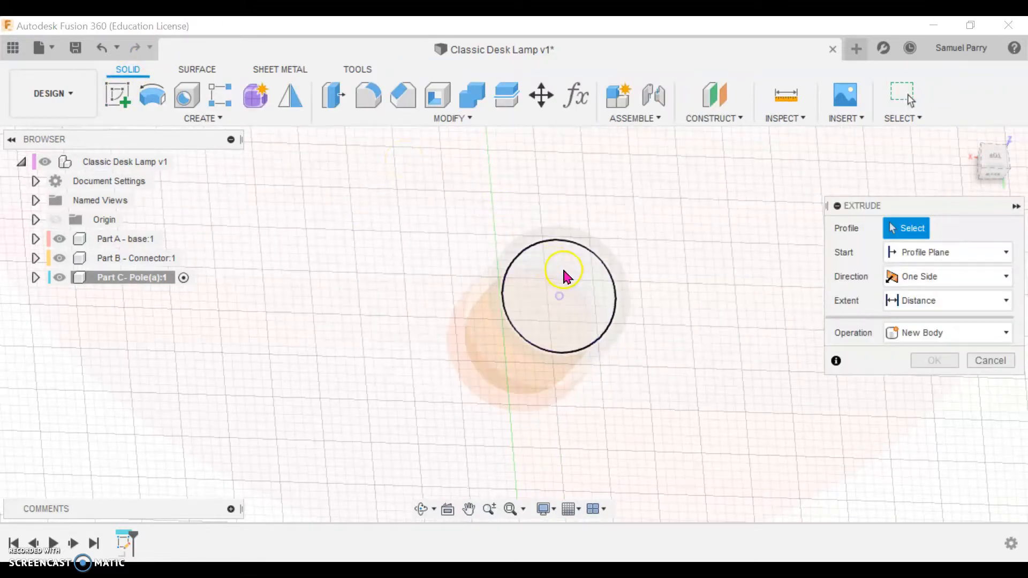
left_click(565, 277)
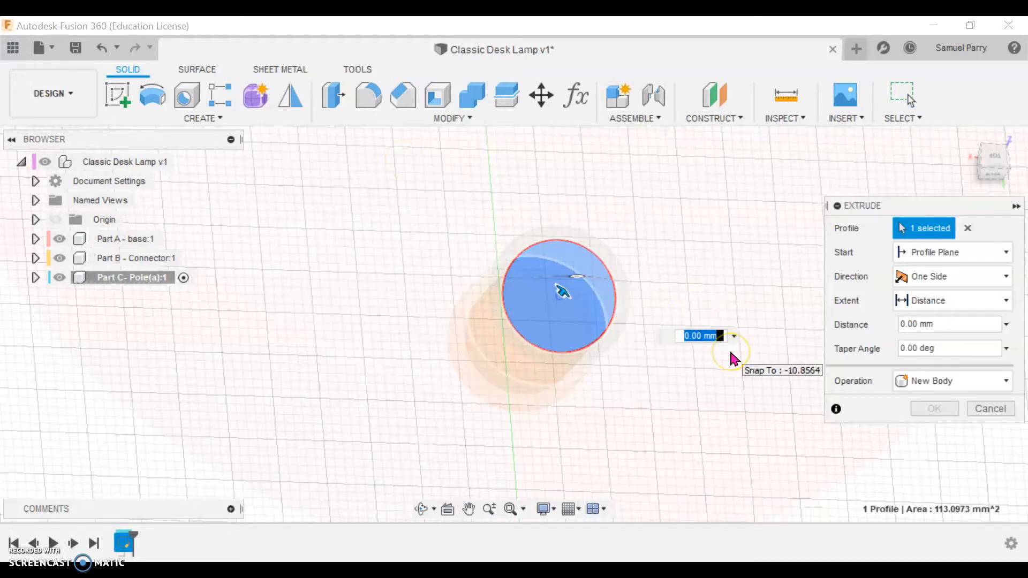
middle_click_drag(734, 359, 744, 287, "shift")
middle_click_drag(709, 236, 658, 306)
scroll(674, 314, "up", 3)
scroll(676, 315, "down", 4)
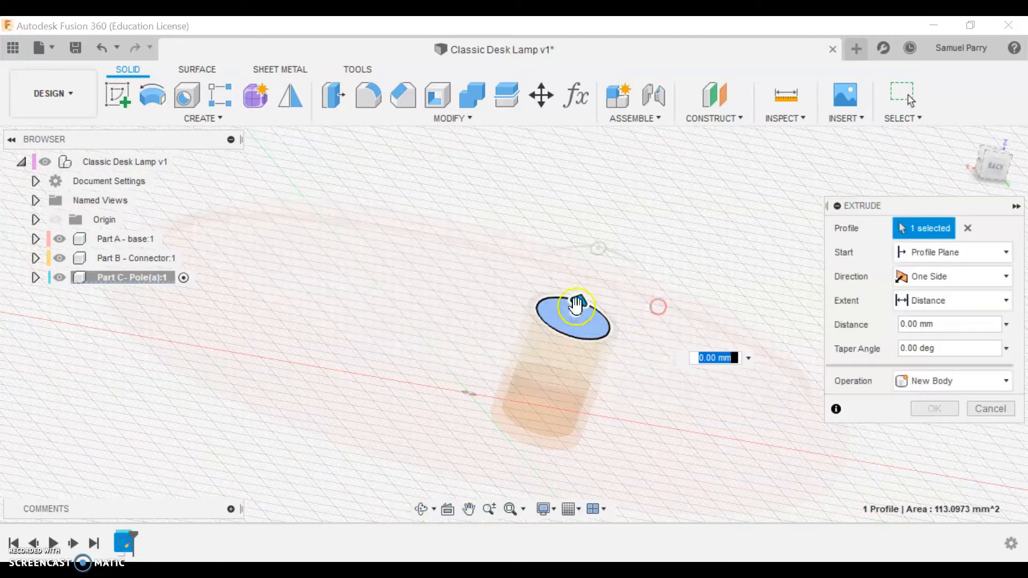
left_click(929, 279)
left_click(937, 318)
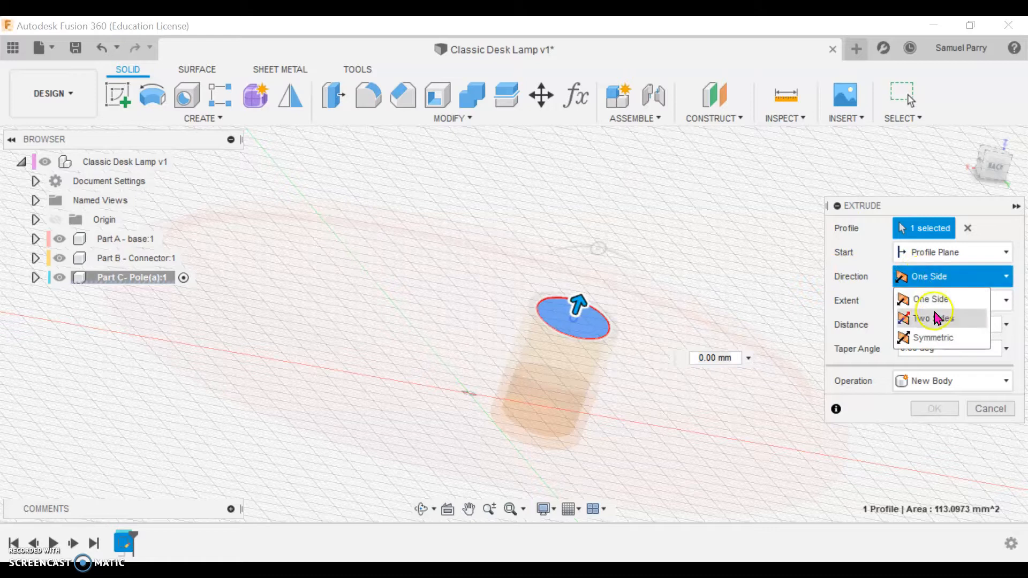
left_click_drag(569, 328, 533, 425)
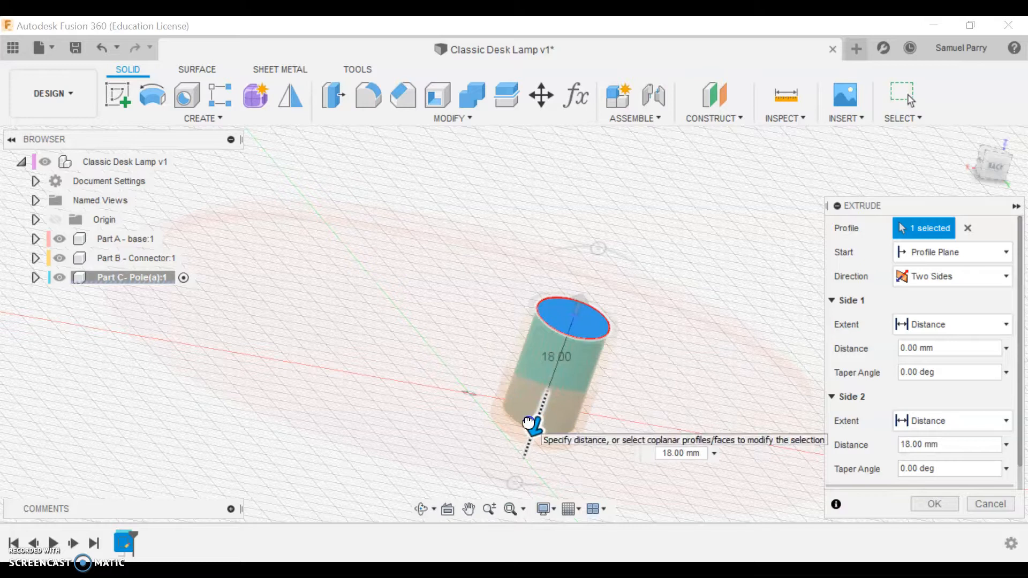
Step: Extend side 1 of the pole extrusion 70 mm upward out of the connector and complete it as a new body
left_click(568, 315)
left_click_drag(579, 301, 664, 107)
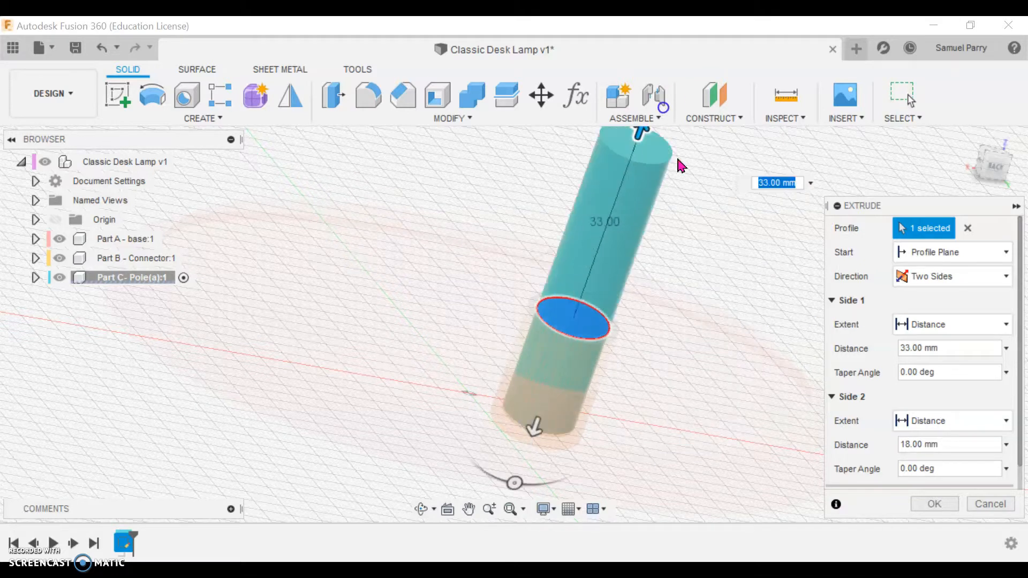
middle_click_drag(690, 213, 650, 290)
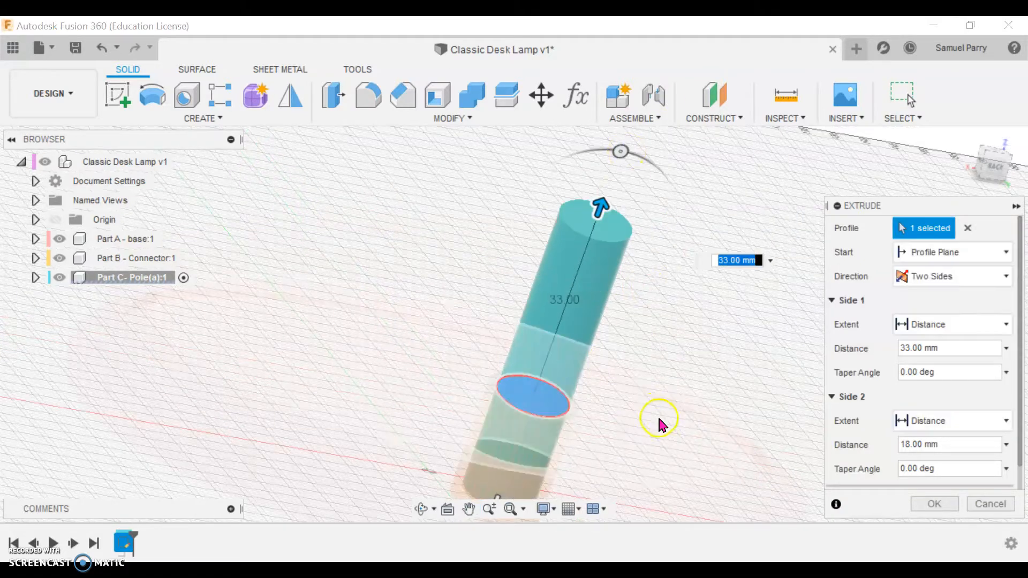
scroll(659, 418, "up", 3)
scroll(659, 413, "down", 5)
middle_click_drag(669, 380, 574, 347)
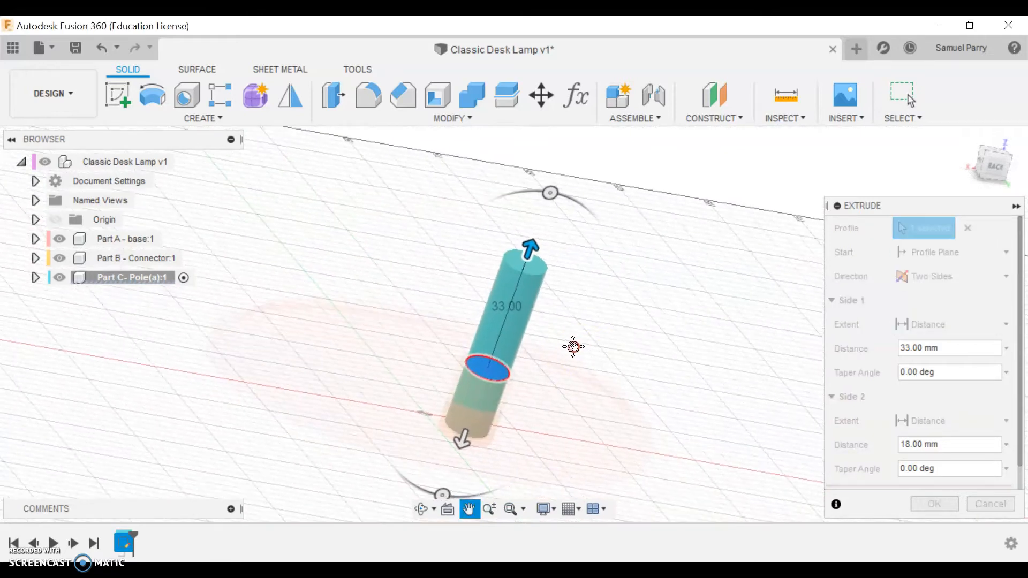
left_click_drag(531, 248, 581, 137)
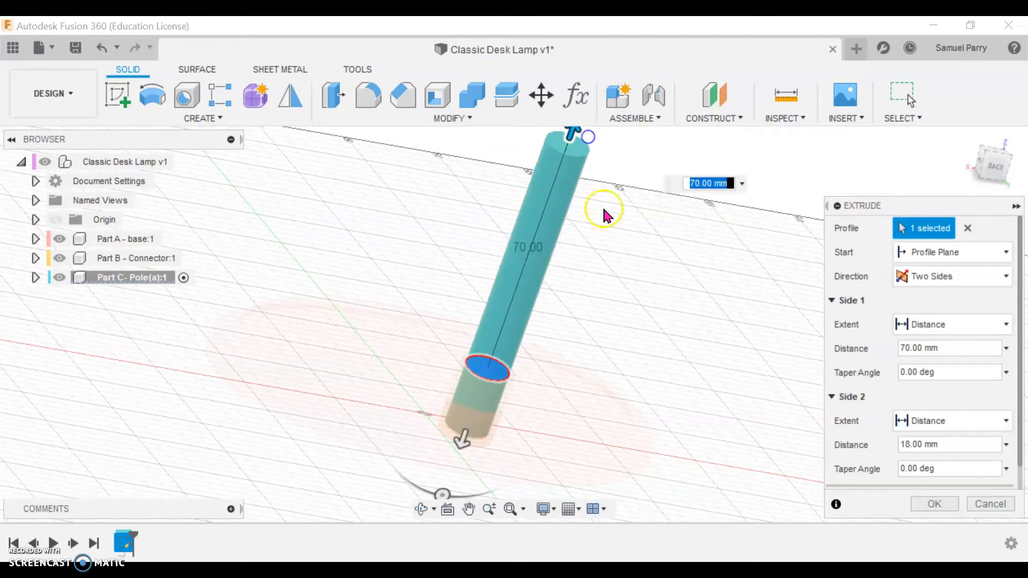
middle_click_drag(606, 211, 630, 245)
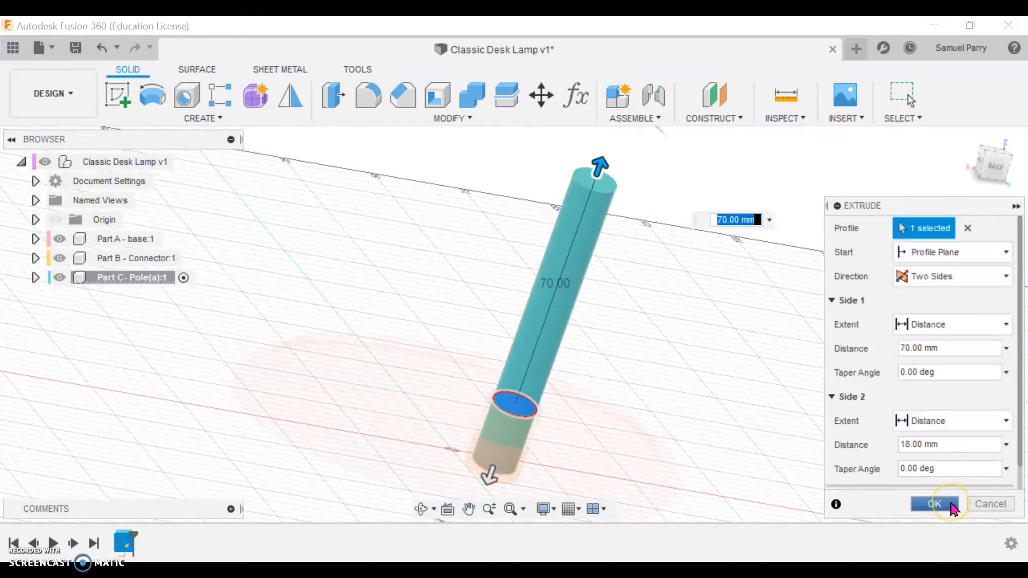
left_click(934, 504)
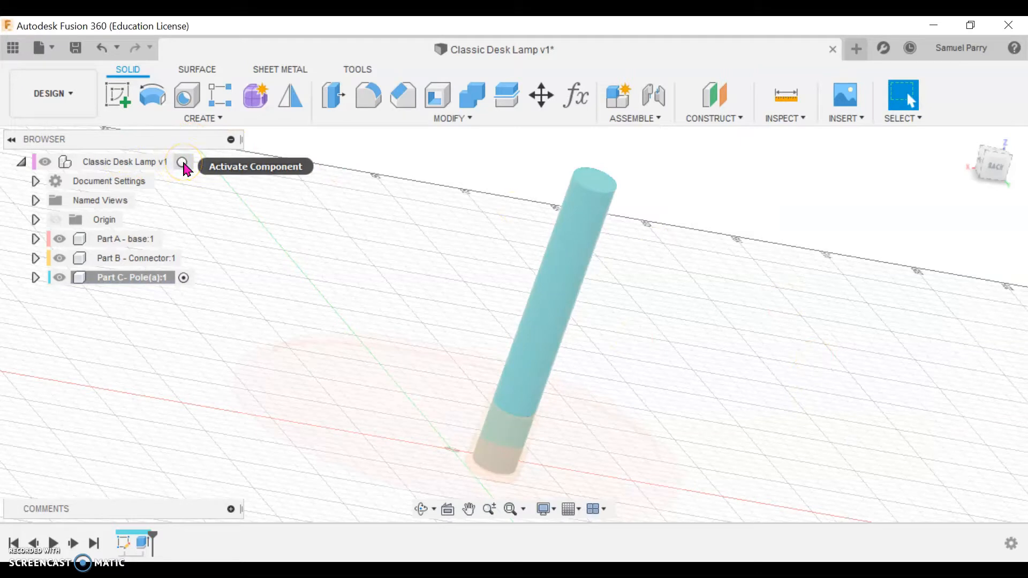
Step: Activate the top-level Classic Desk Lamp component so the base, connector and pole are all in the working context
left_click(182, 163)
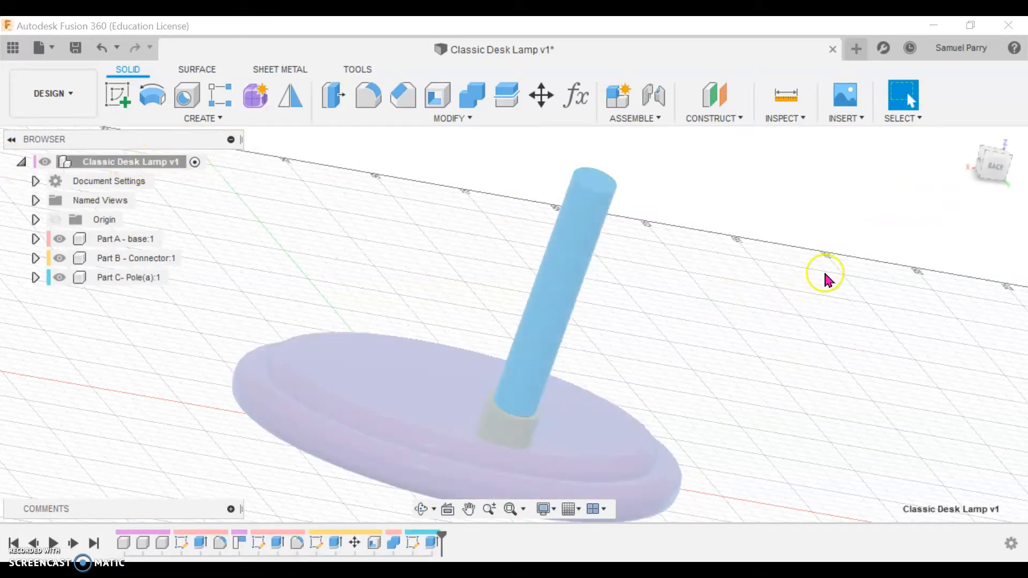
left_click(983, 150)
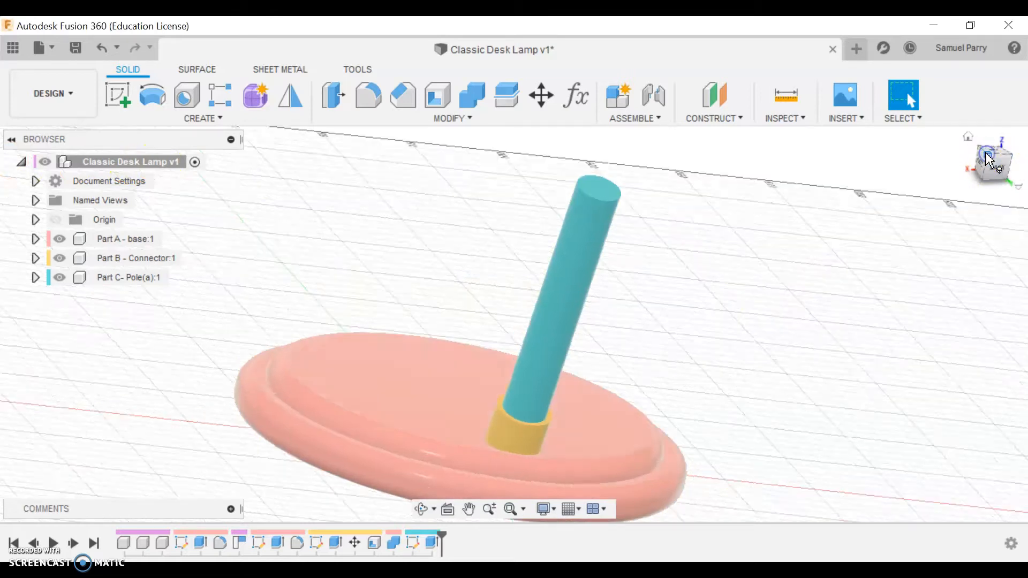
left_click(509, 509)
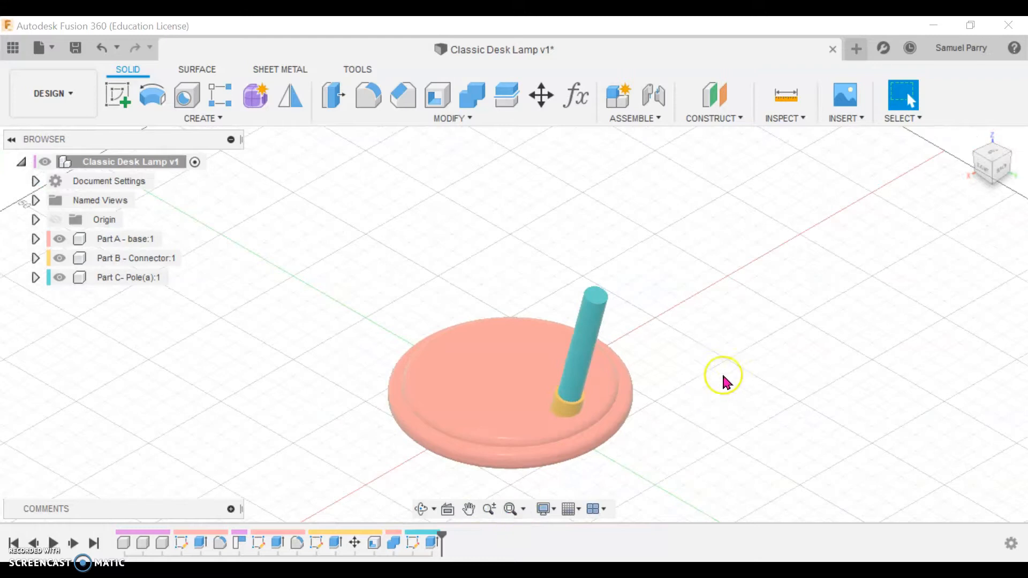
middle_click_drag(715, 351, 712, 307)
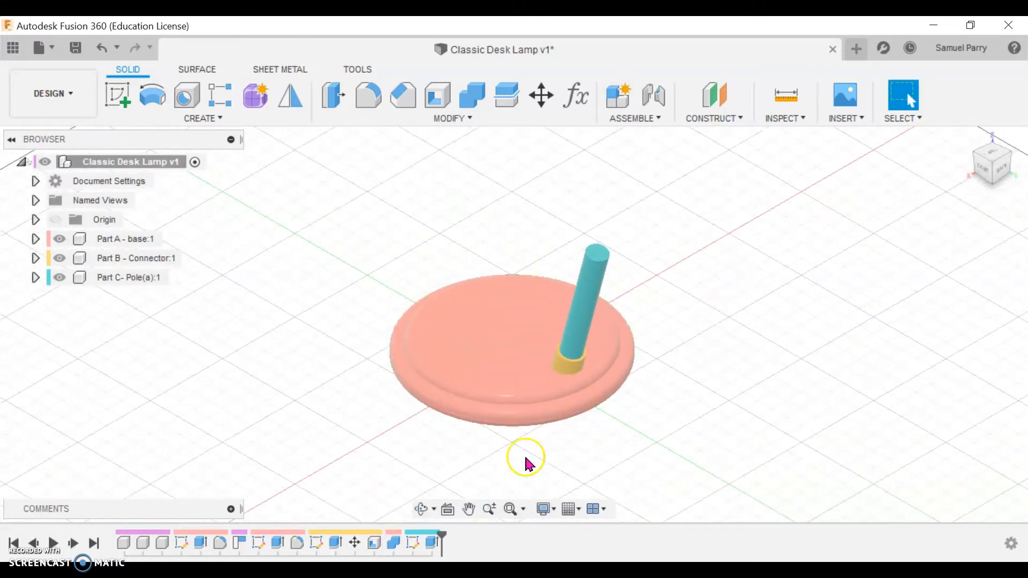
middle_click_drag(673, 445, 689, 420, "shift")
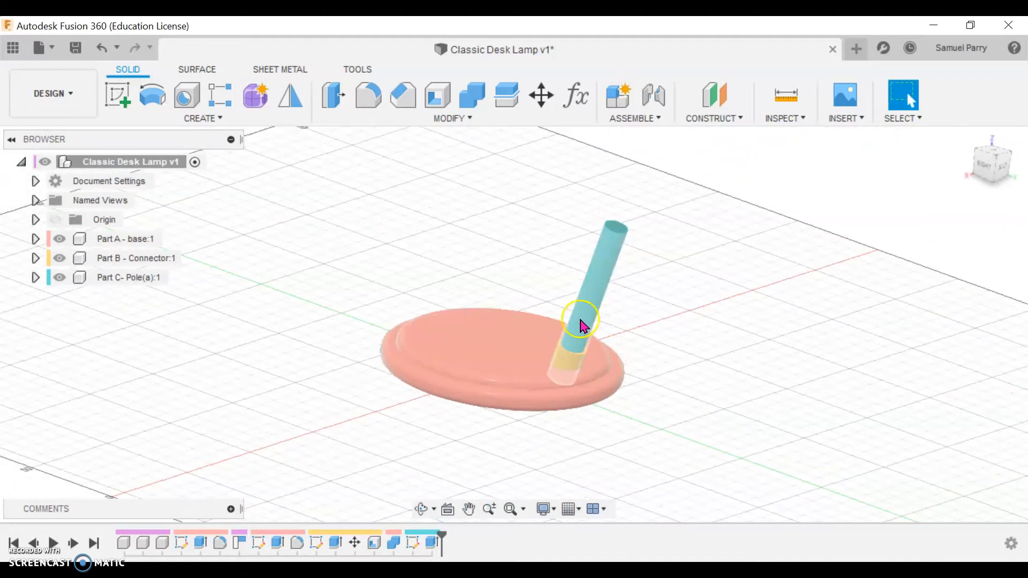
Step: Edit the extrusion of Part C - Pole(a) and increase its side 1 distance to make the pole longer above the connector
double_click(433, 543)
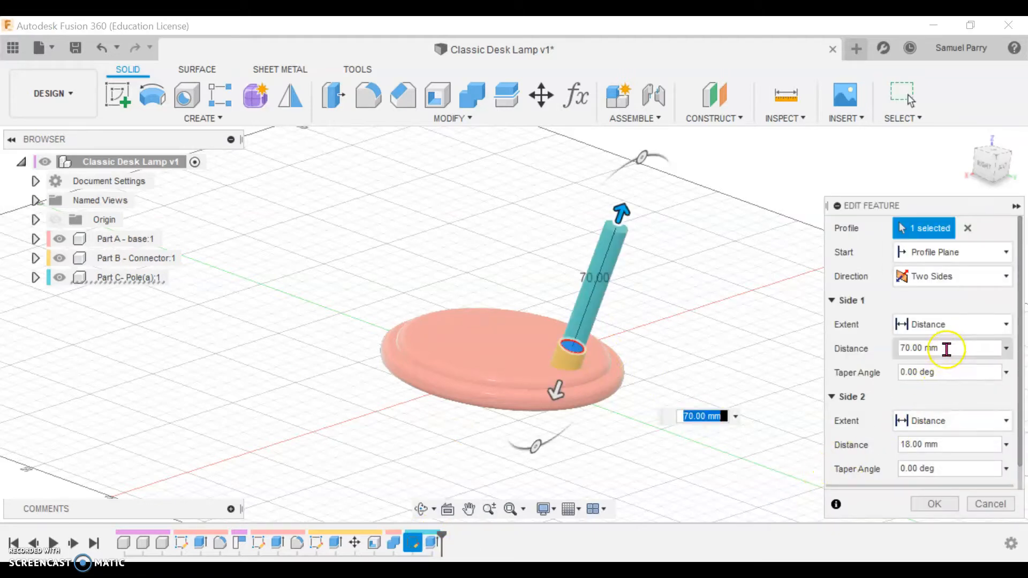
left_click(892, 352)
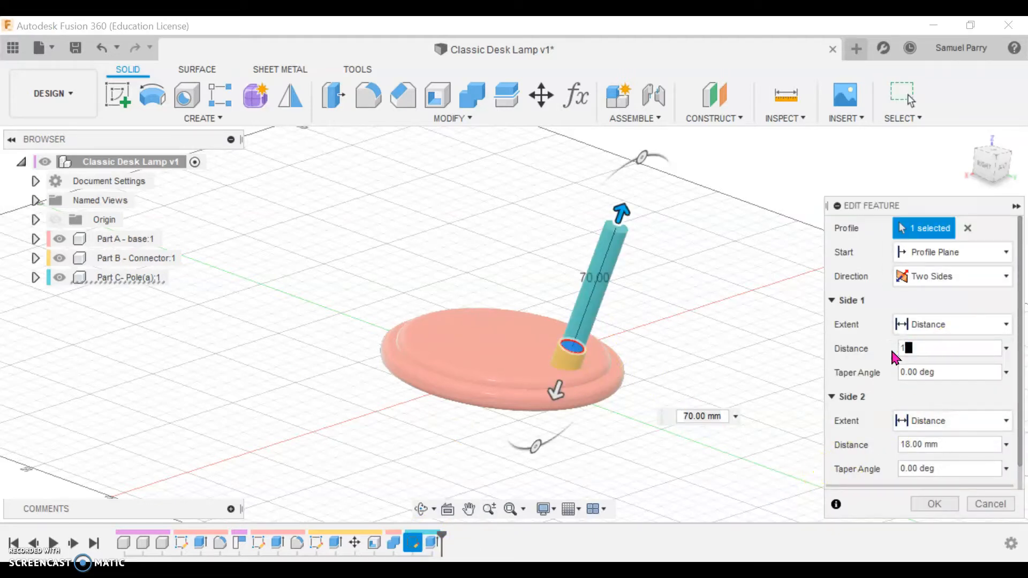
key("Return")
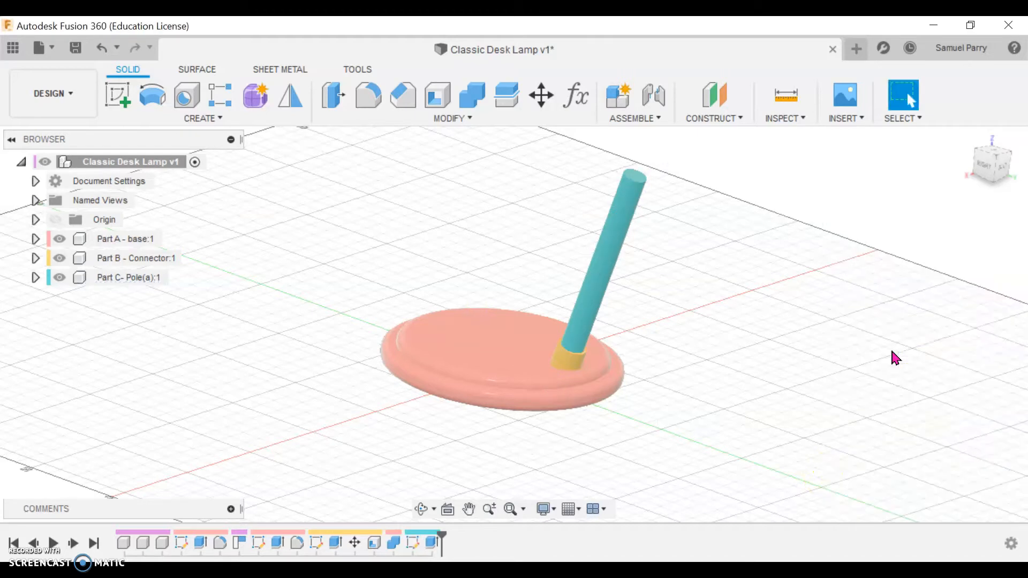
middle_click_drag(734, 339, 726, 363)
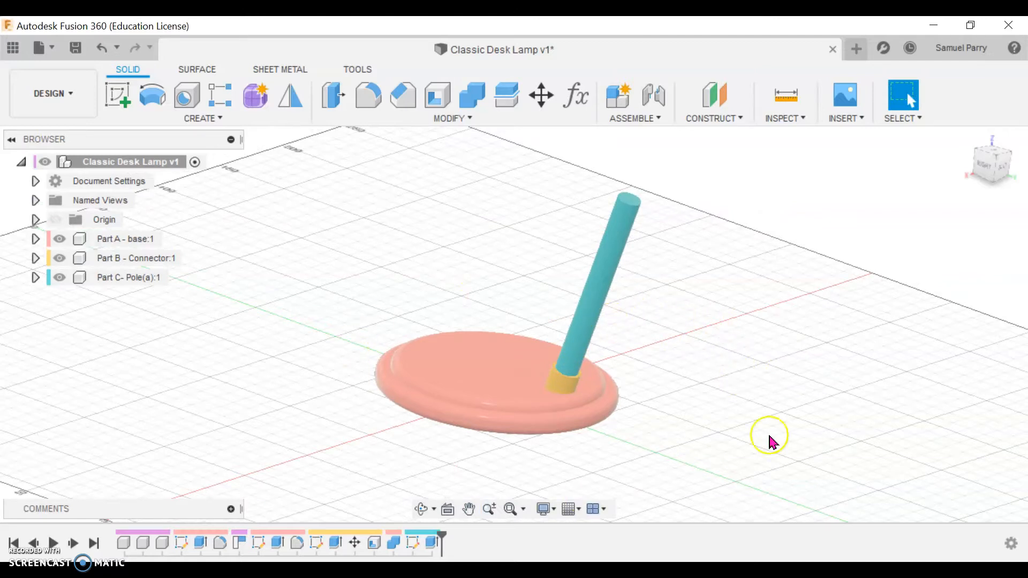
left_click(998, 159)
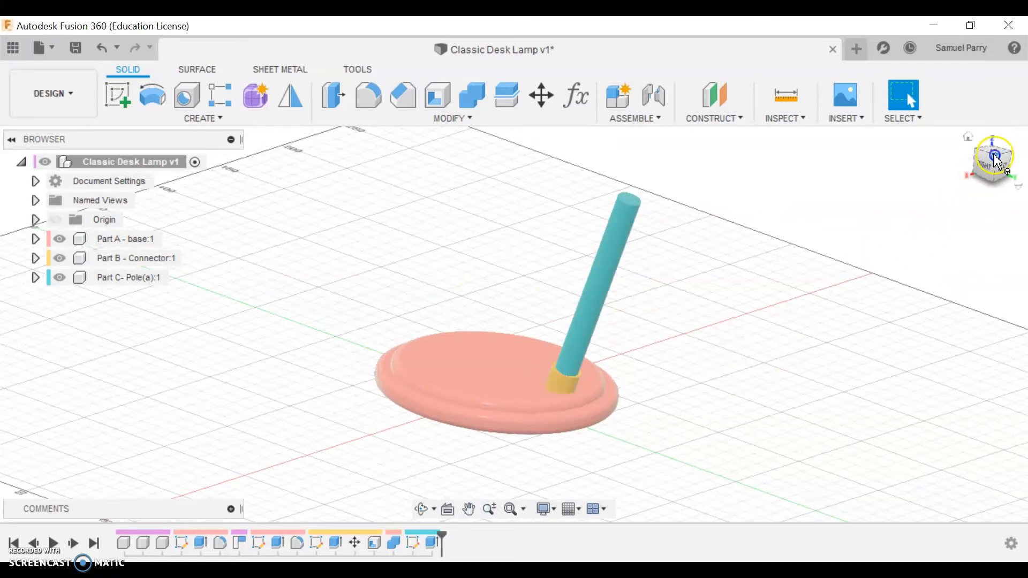